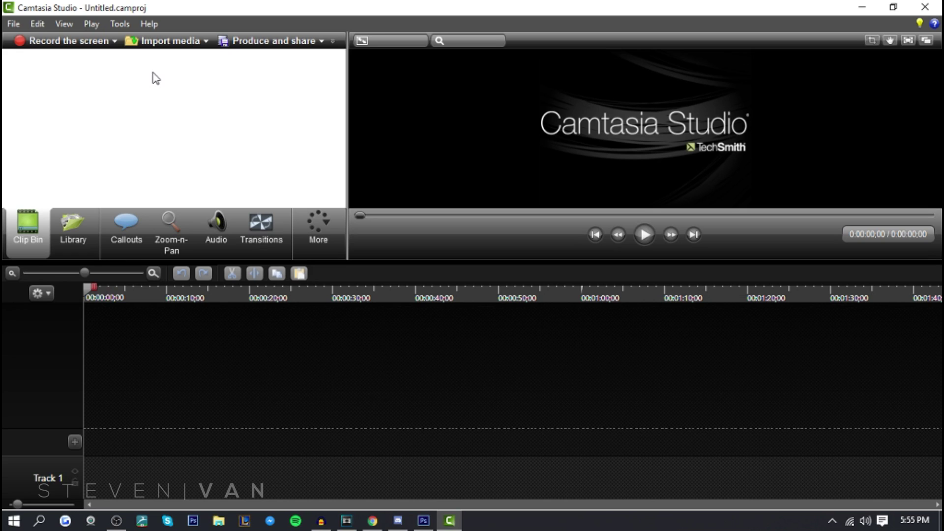
- Import the Intro video from the Intro & Outro folder and place it at the start of Track 1
click(167, 41)
click(438, 199)
double_click(438, 200)
drag(112, 461, 119, 467)
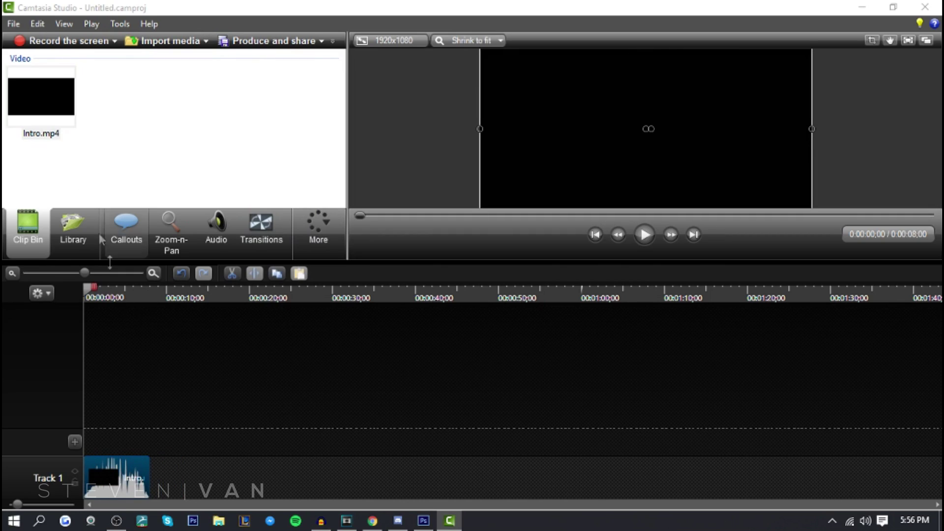
click(9, 24)
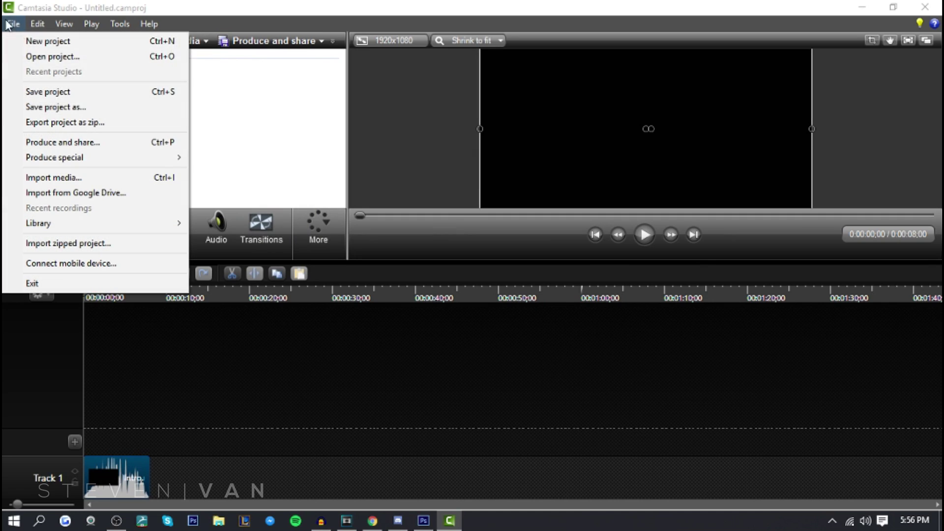
click(69, 108)
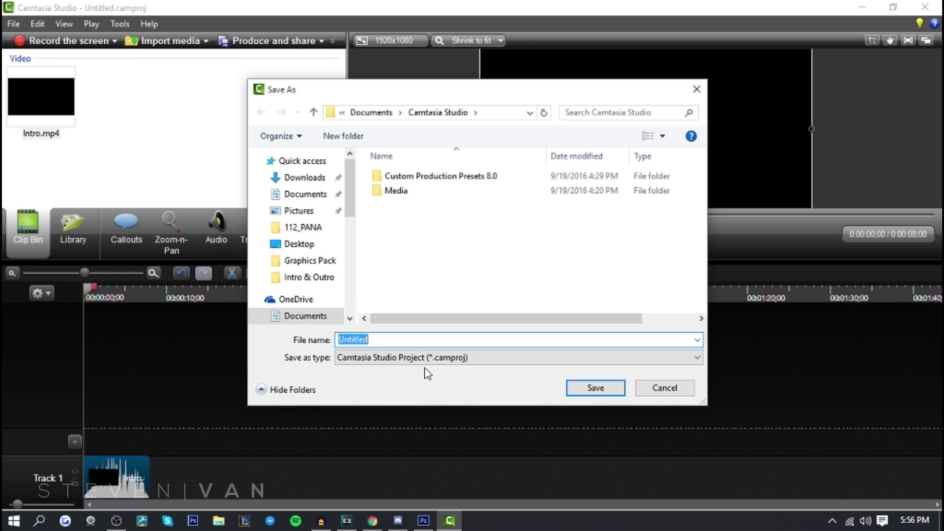
click(665, 388)
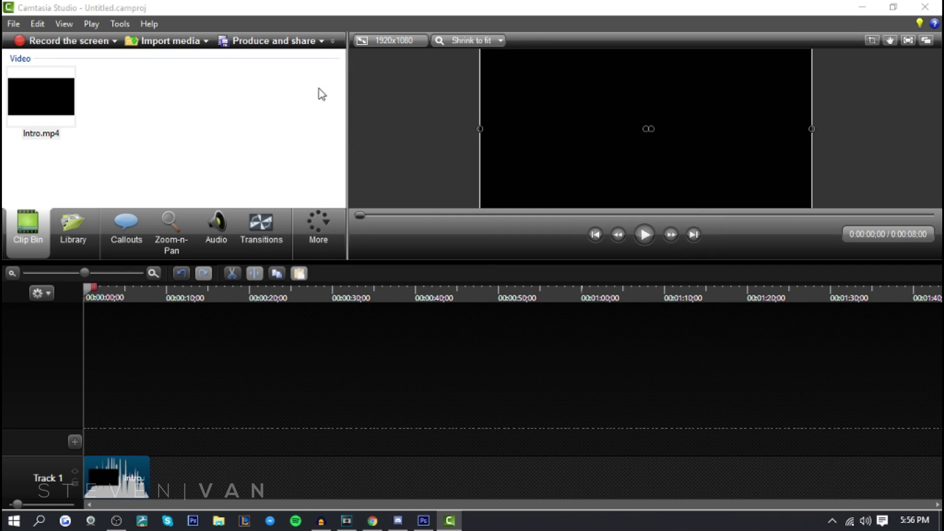
- Begin producing the video by choosing a production preset and continuing to the file name and folder settings
click(302, 44)
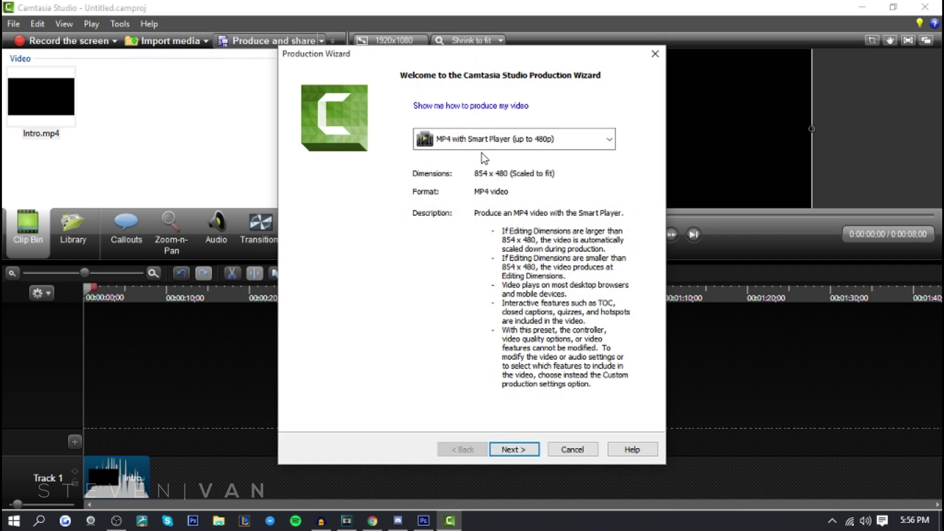
click(484, 140)
click(502, 395)
click(514, 449)
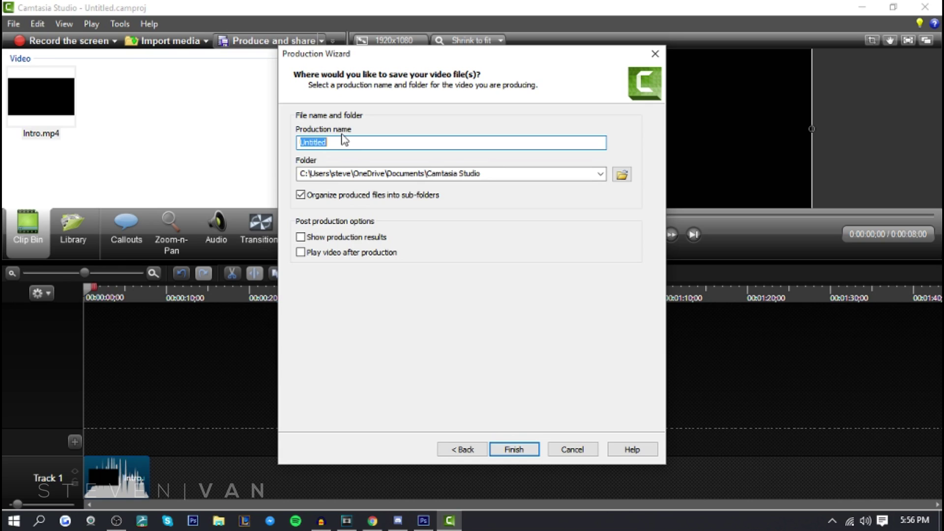
- Set the production folder to Desktop with organizing files into sub-folders turned off, and cancel the production
click(621, 175)
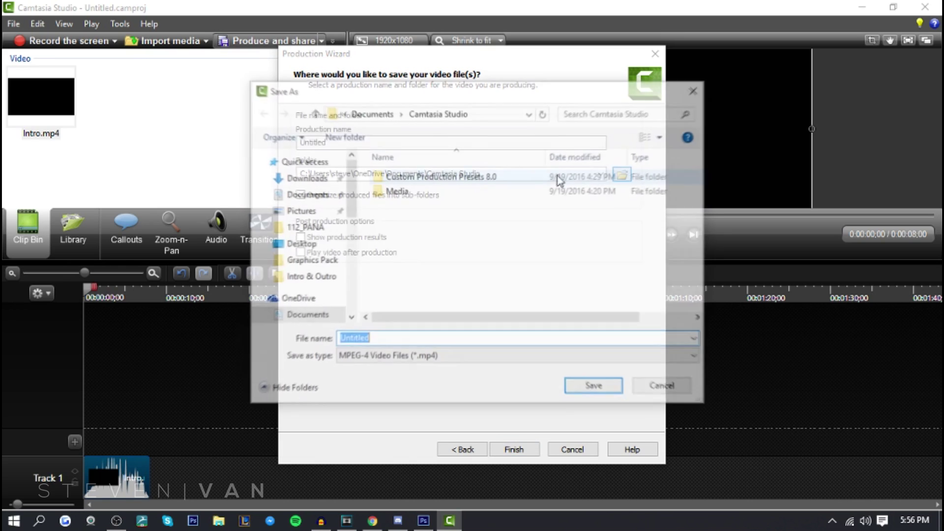
click(295, 244)
scroll(496, 269, down, 1)
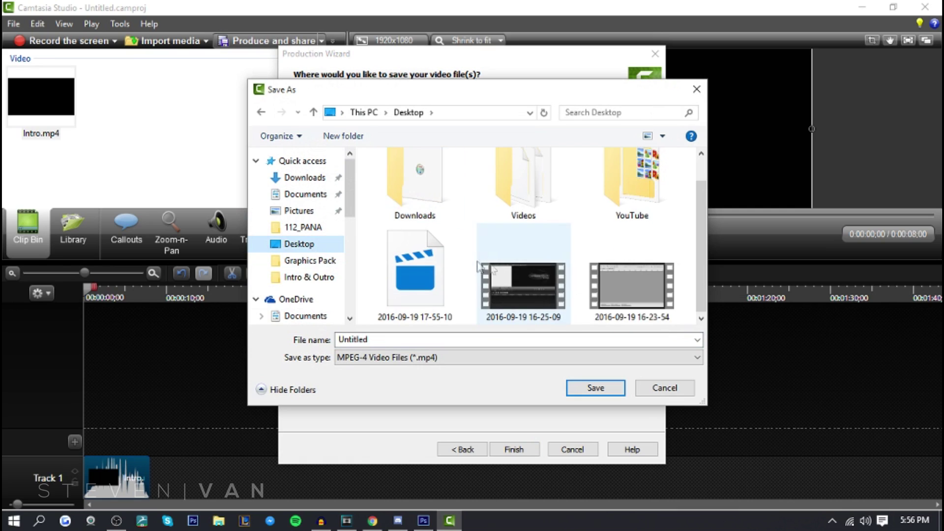
click(573, 388)
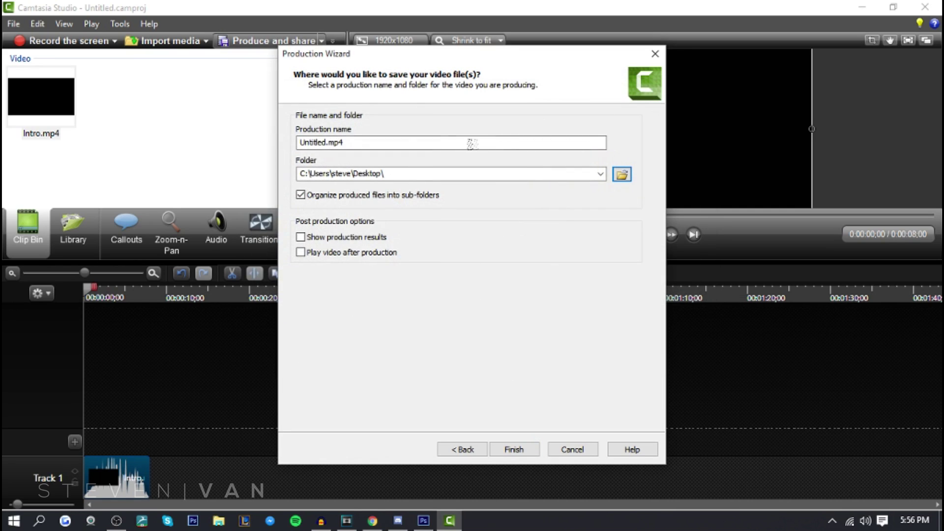
click(345, 196)
click(537, 452)
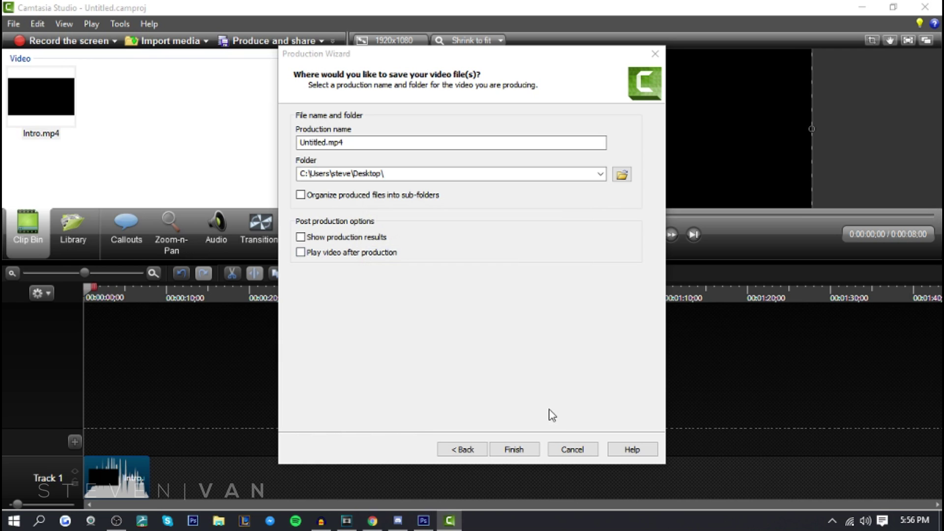
click(571, 449)
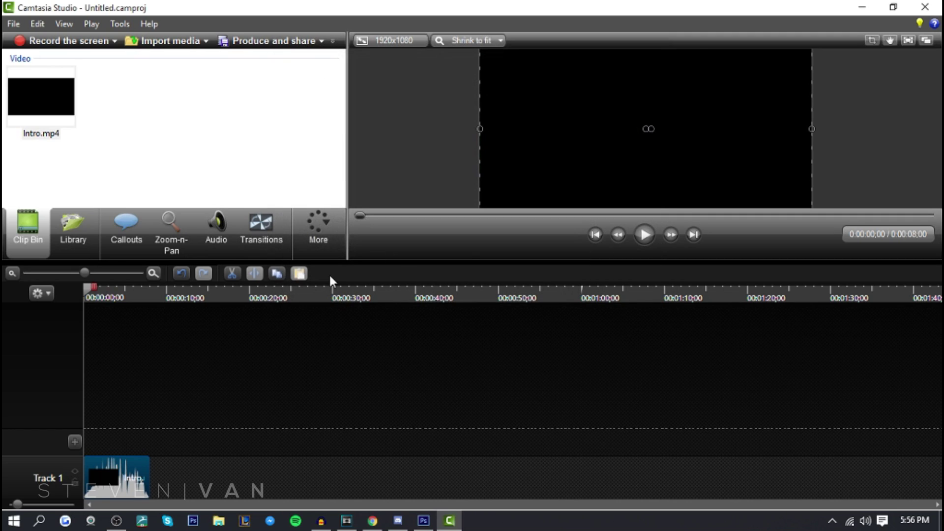
- Import the Outro video from the Intro & Outro folder into the project media
click(172, 42)
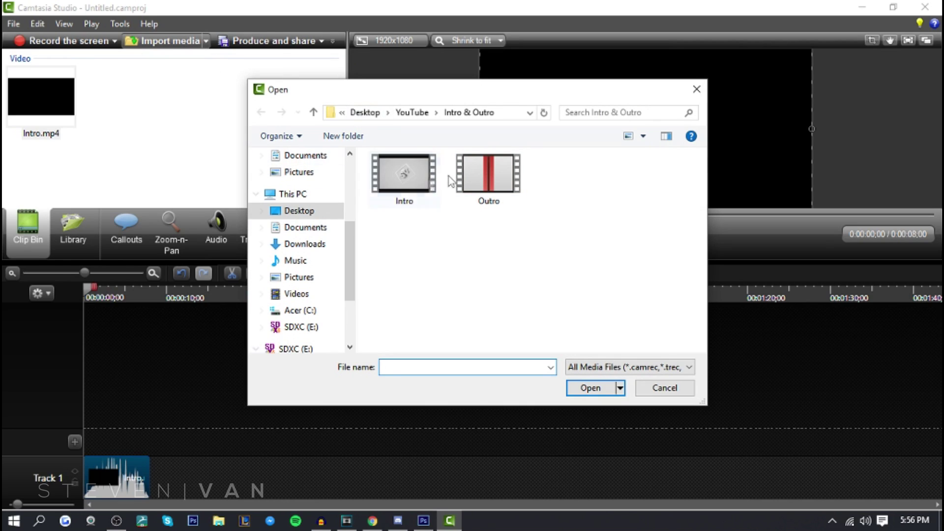
mouse_move(457, 184)
mouse_down()
mouse_move(138, 164)
mouse_move(123, 148)
mouse_move(459, 190)
mouse_up()
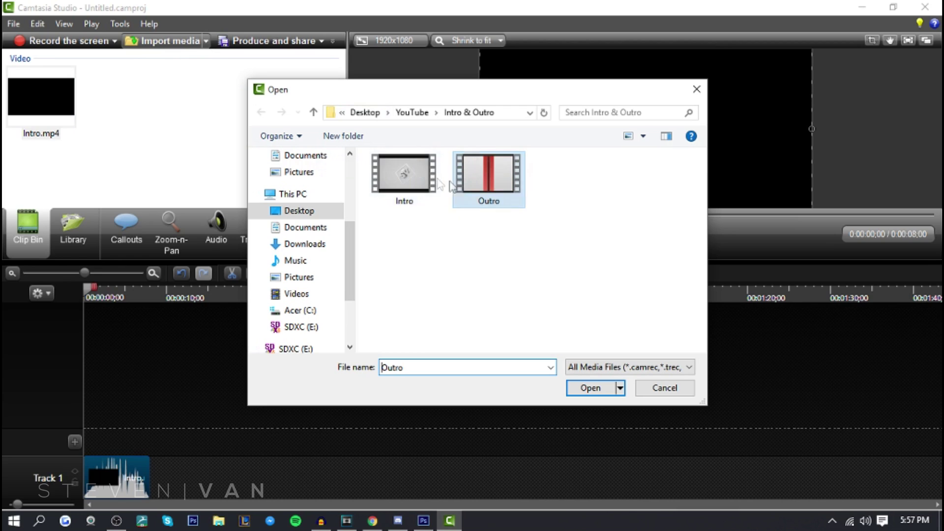
double_click(499, 190)
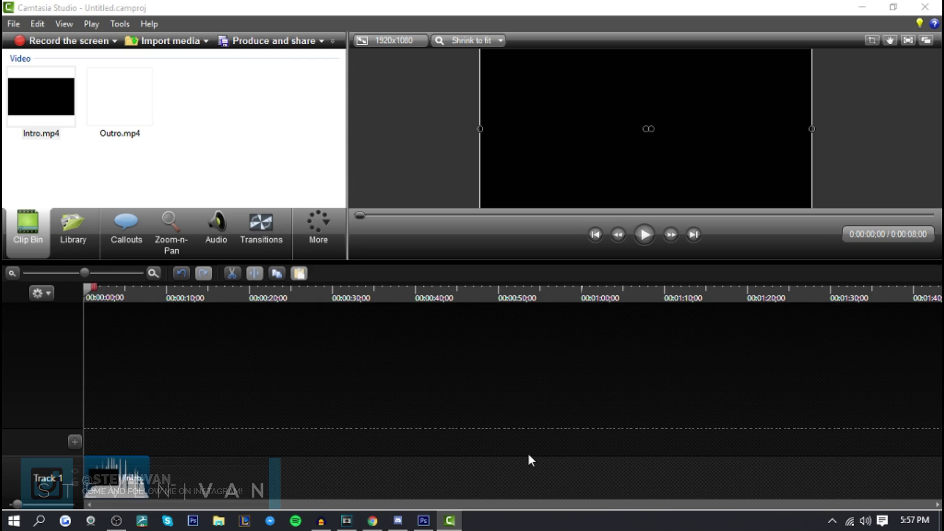
- Move the Intro clip to Track 5, starting at about 2 seconds, and reduce the height of Track 4
drag(118, 474, 134, 324)
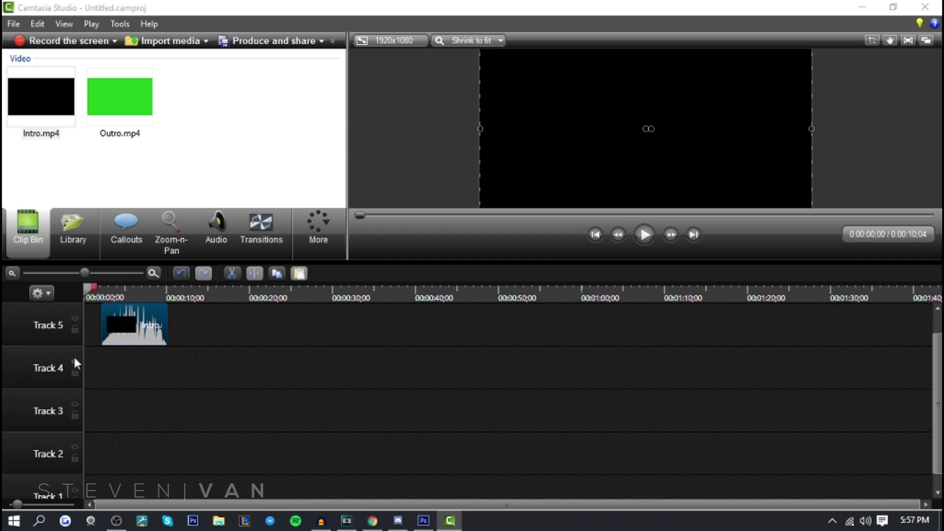
drag(67, 346, 48, 454)
- Try out the lock and visibility toggles of Track 5, switching each on and back off
click(74, 326)
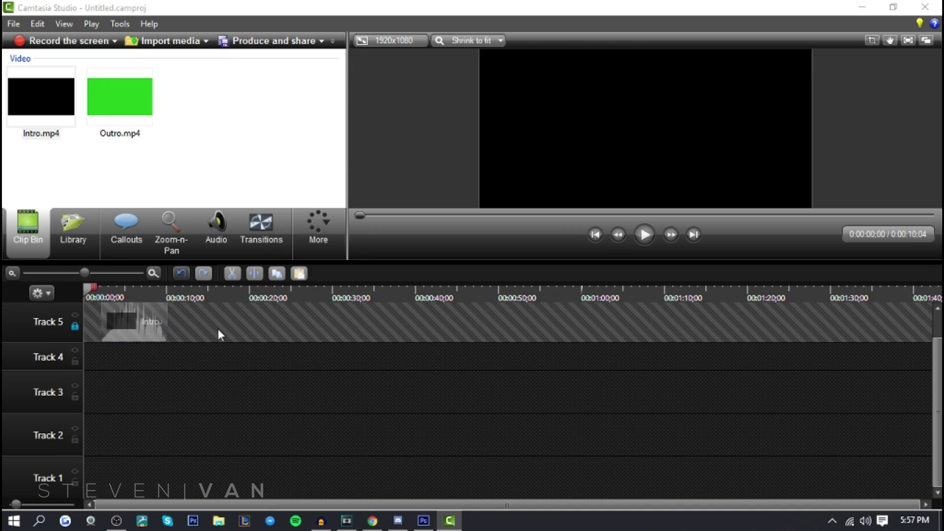
click(75, 326)
click(74, 314)
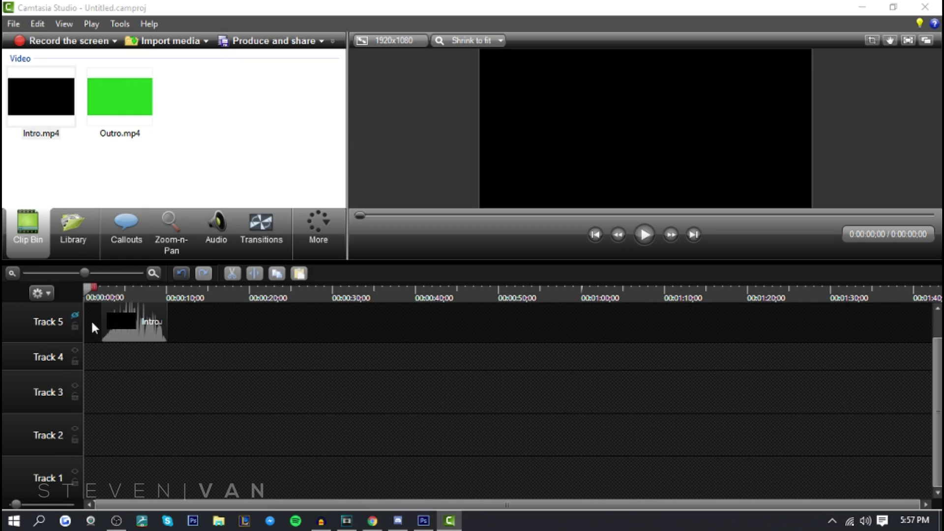
click(76, 315)
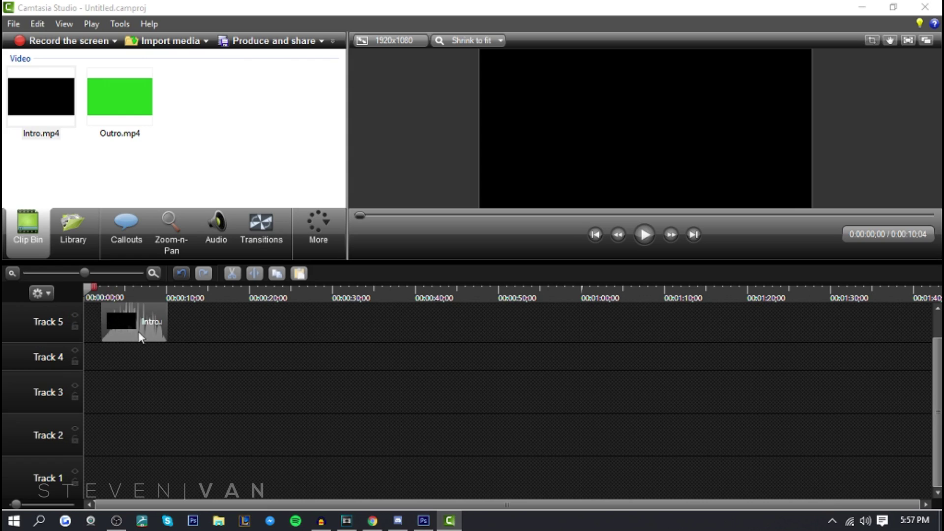
click(75, 315)
click(75, 315)
- Split the Intro clip on Track 5 at 00:00:06;11 and select its second part
drag(85, 272, 163, 219)
mouse_move(299, 235)
mouse_down()
mouse_move(834, 329)
mouse_move(130, 290)
mouse_move(5, 311)
mouse_move(78, 288)
mouse_move(417, 309)
mouse_move(347, 322)
mouse_up()
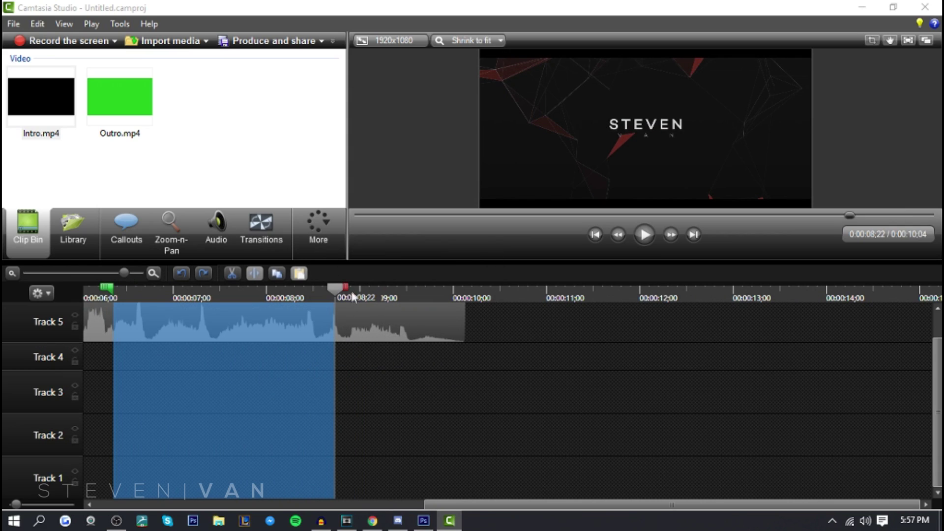
drag(347, 286, 138, 299)
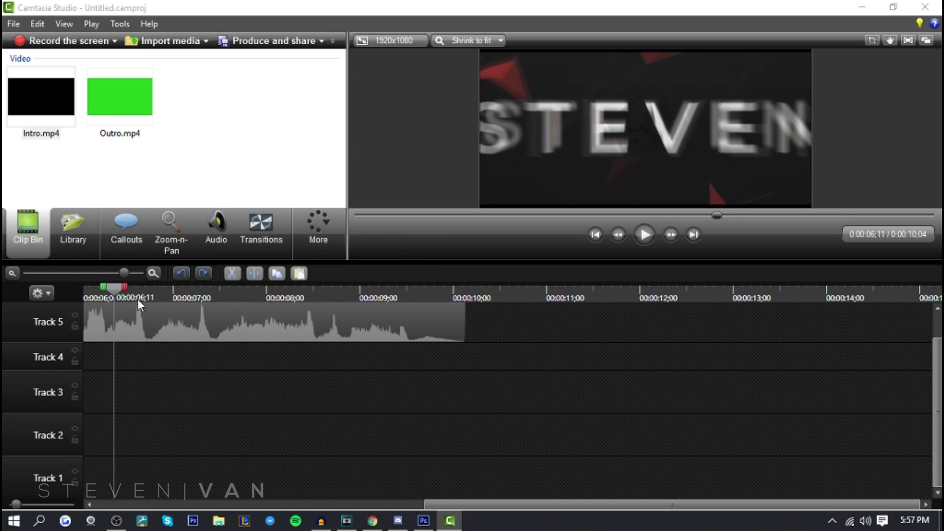
click(447, 324)
key(ctrl+z)
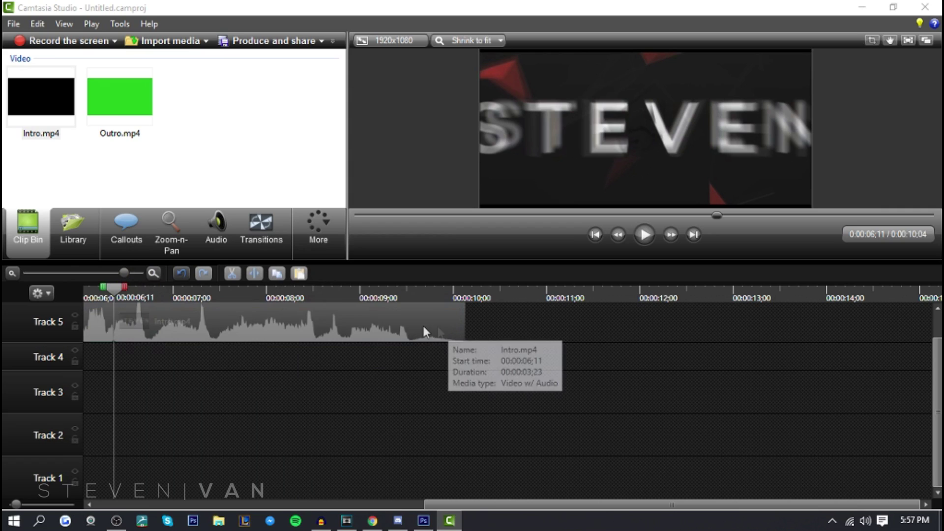
click(320, 320)
click(344, 405)
click(320, 336)
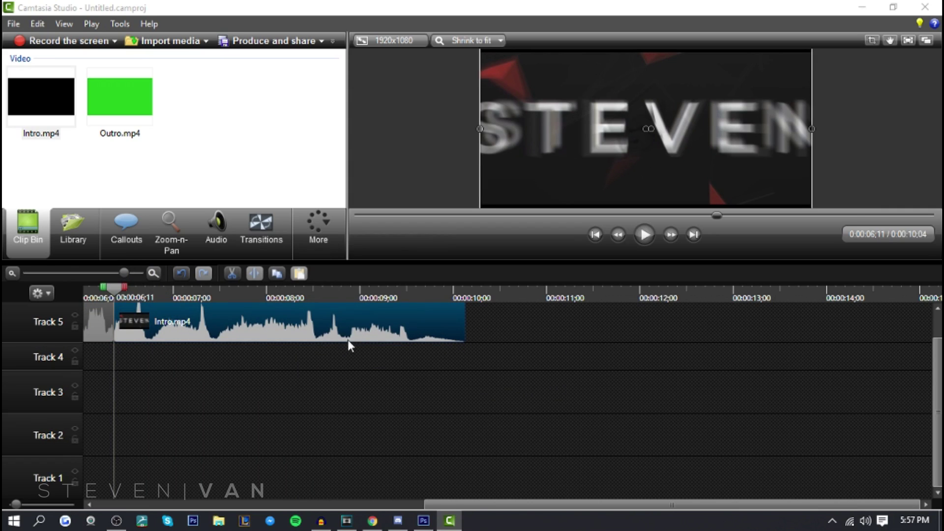
- Add a blue arrow callout at 00:00:08;24 and look through the other available callout shapes
click(341, 288)
key(c)
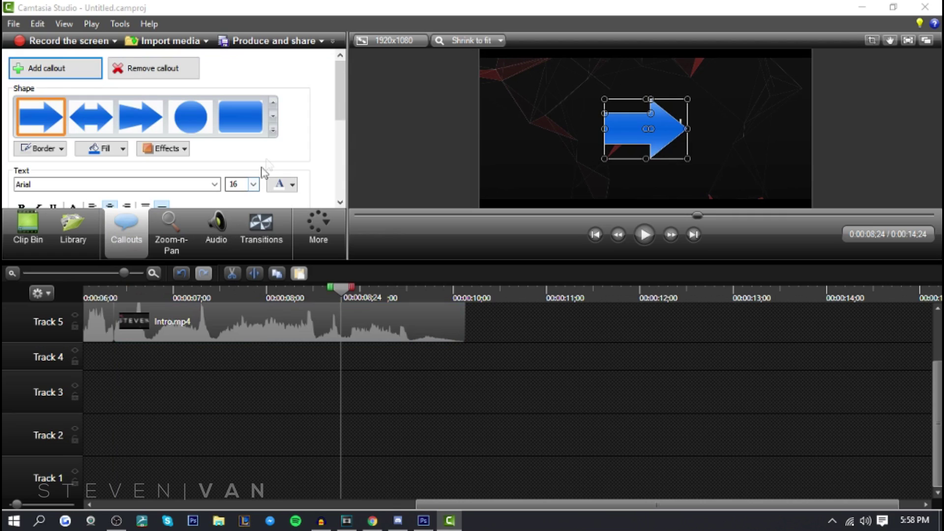
click(272, 129)
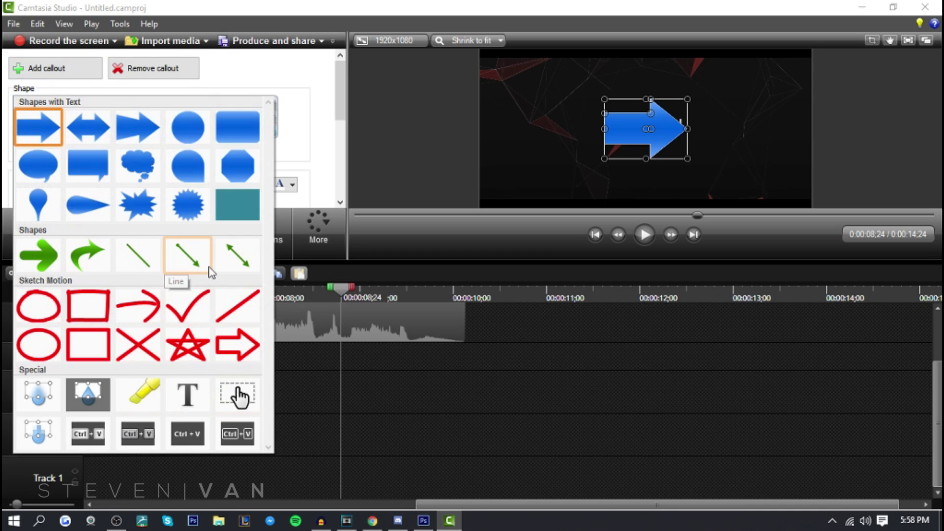
click(315, 111)
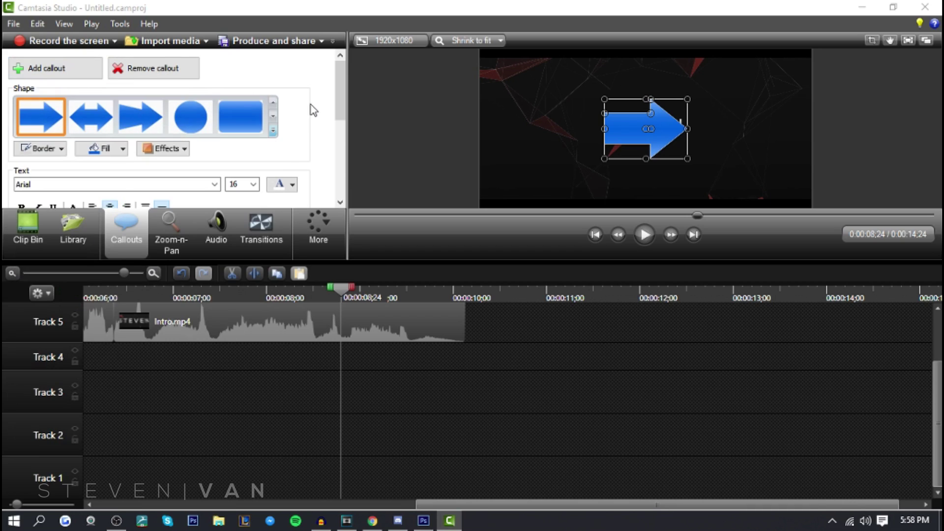
- Add a Zoom-n-Pan animation at 00:00:08;24 by slightly enlarging the zoom area, and extend it to the end of the Intro clip
click(170, 235)
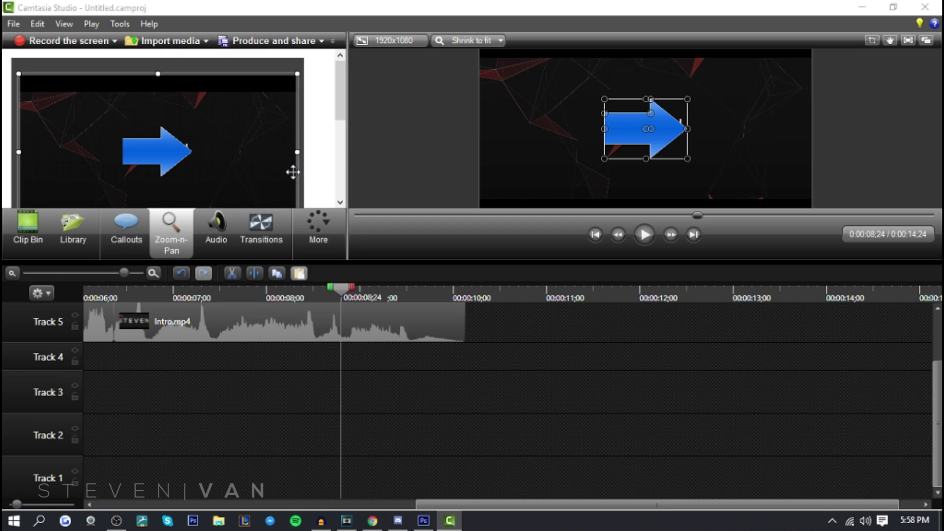
mouse_move(298, 151)
mouse_down()
mouse_move(249, 152)
mouse_move(210, 190)
mouse_move(430, 168)
mouse_up()
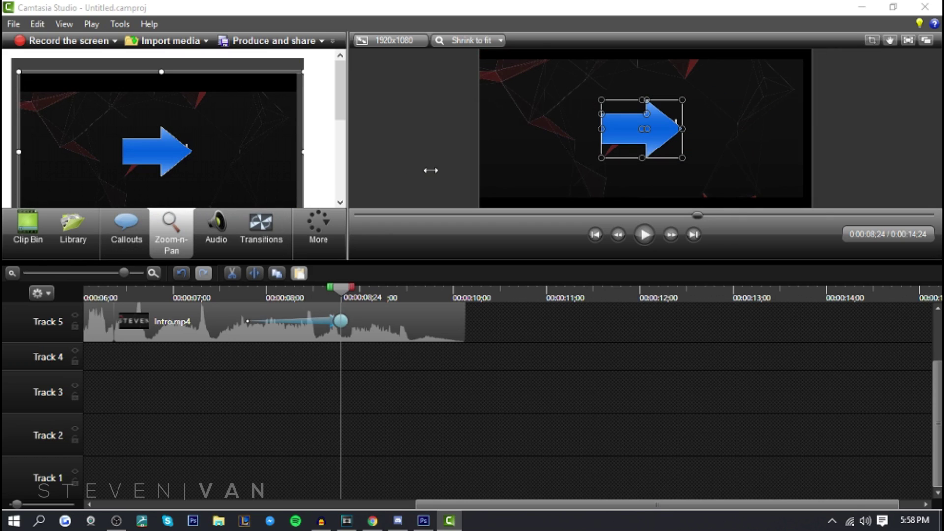
click(243, 323)
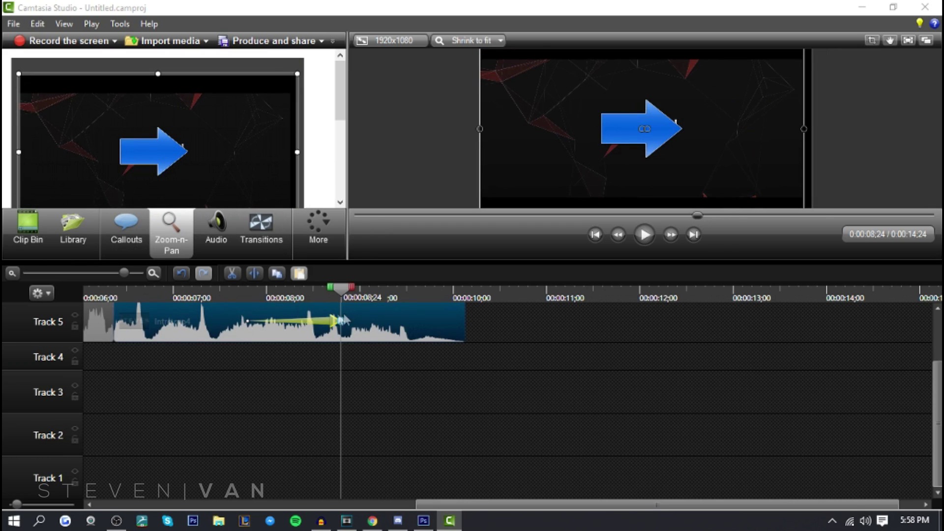
drag(344, 320, 463, 320)
- Play back the zoom animation from 00:00:07;24
click(250, 297)
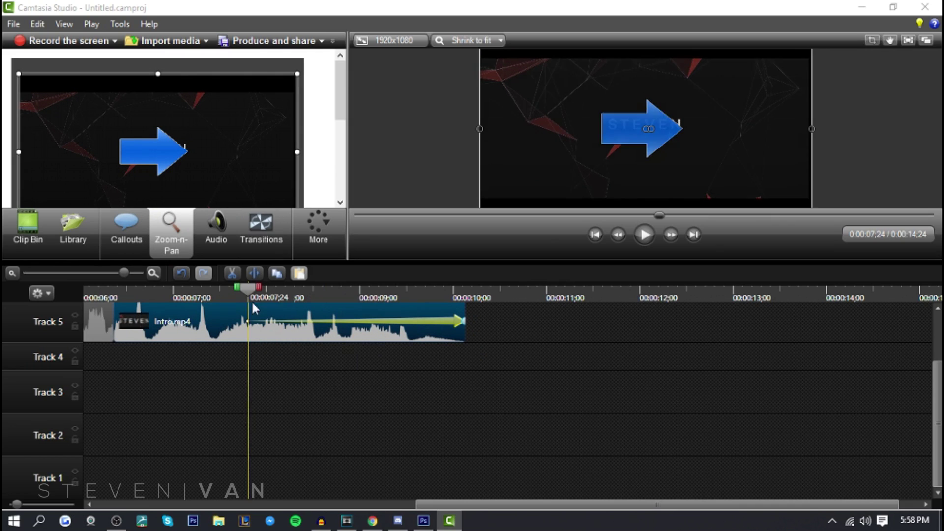
click(642, 234)
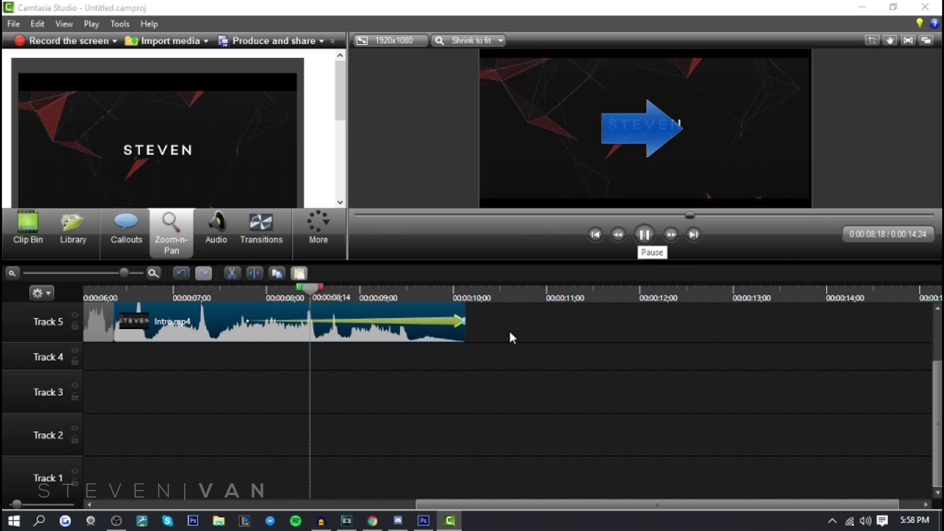
click(642, 235)
- Shift the zoom animation to the beginning of the second Intro part, shortened to about one second, and preview it
drag(435, 323, 197, 327)
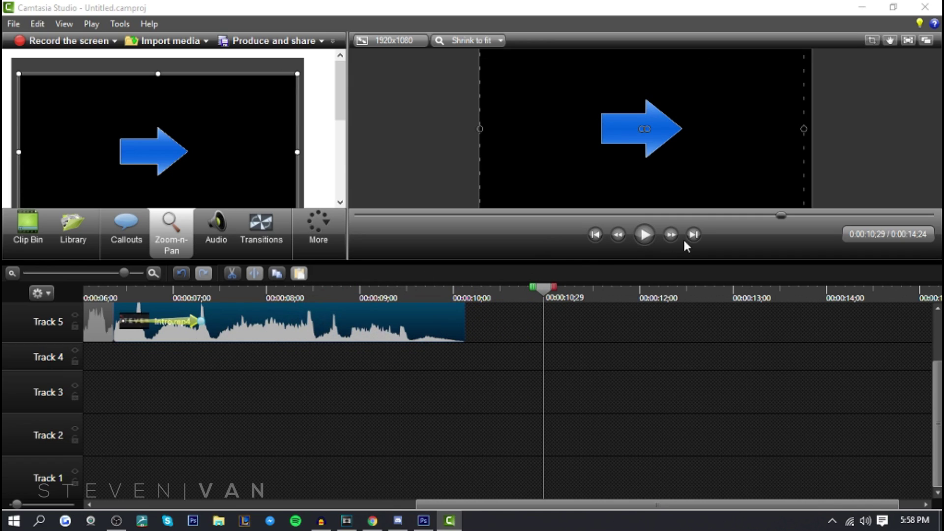
click(163, 298)
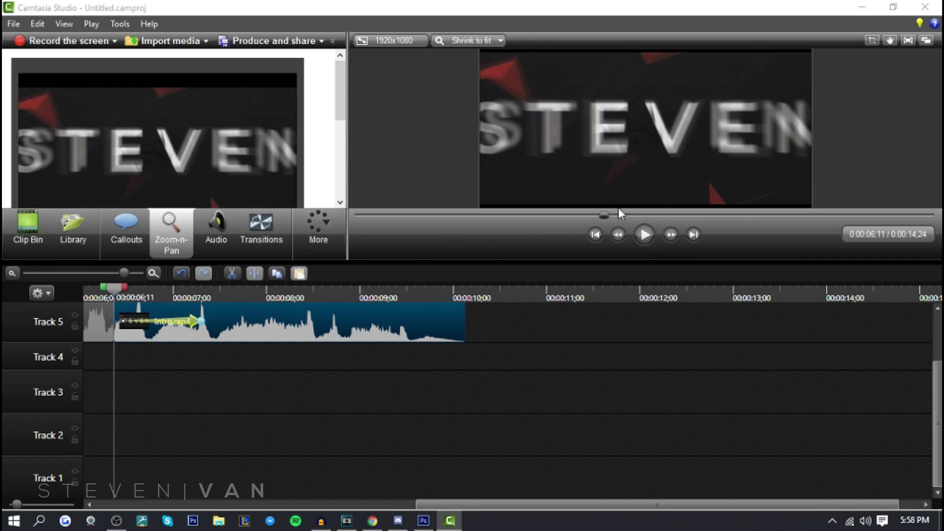
click(645, 235)
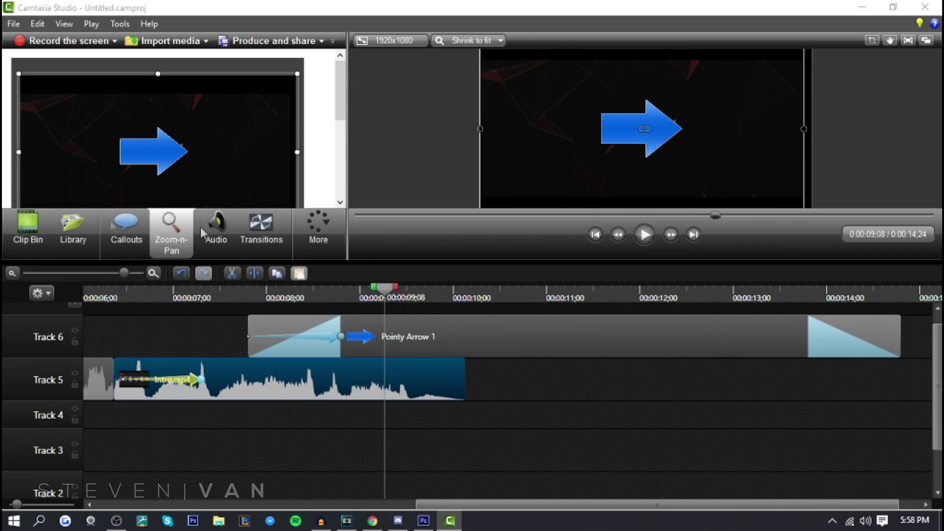
click(60, 240)
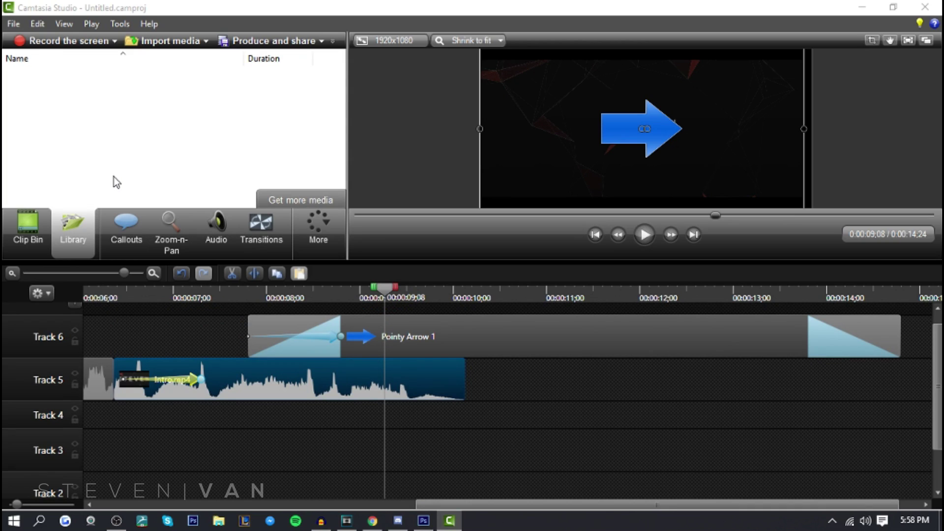
click(21, 241)
click(54, 238)
click(30, 224)
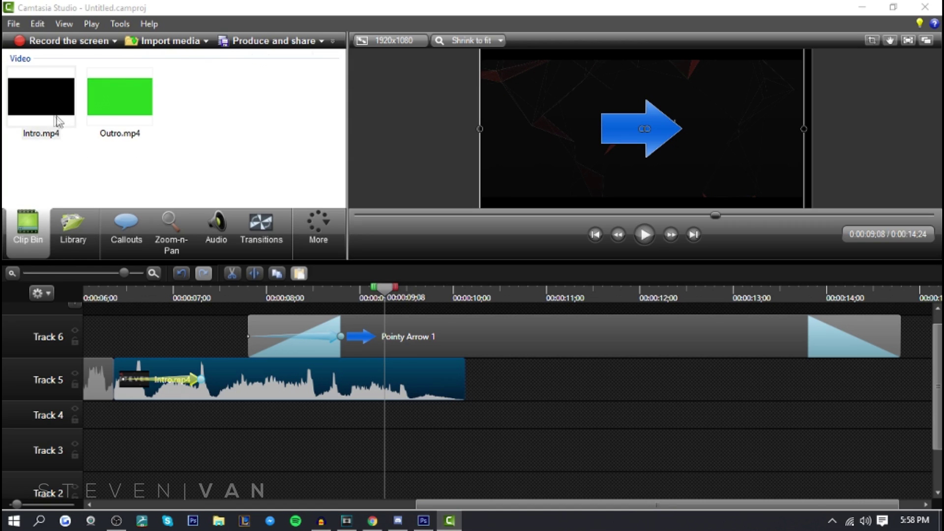
- Look at the contents of the media library
click(72, 227)
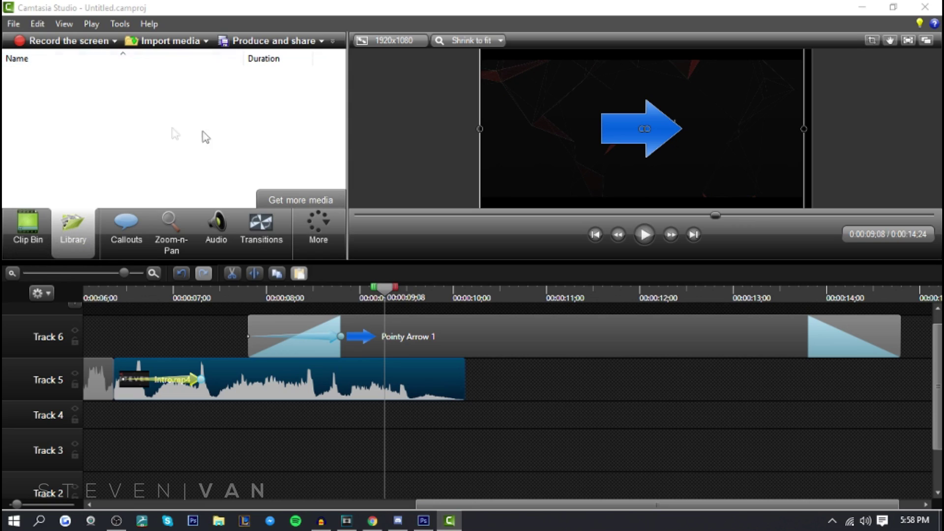
click(28, 226)
click(73, 226)
- Enable noise removal for the audio of the second Intro part on Track 5
click(216, 227)
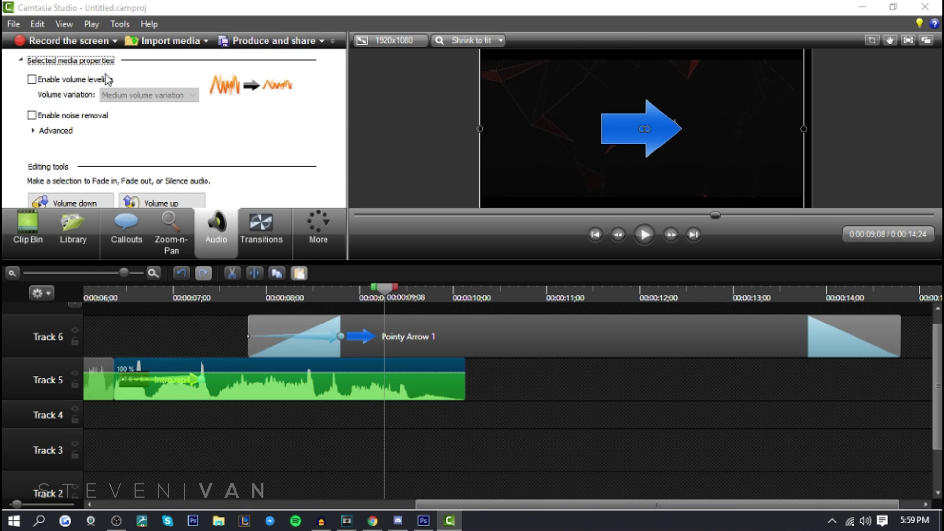
click(98, 116)
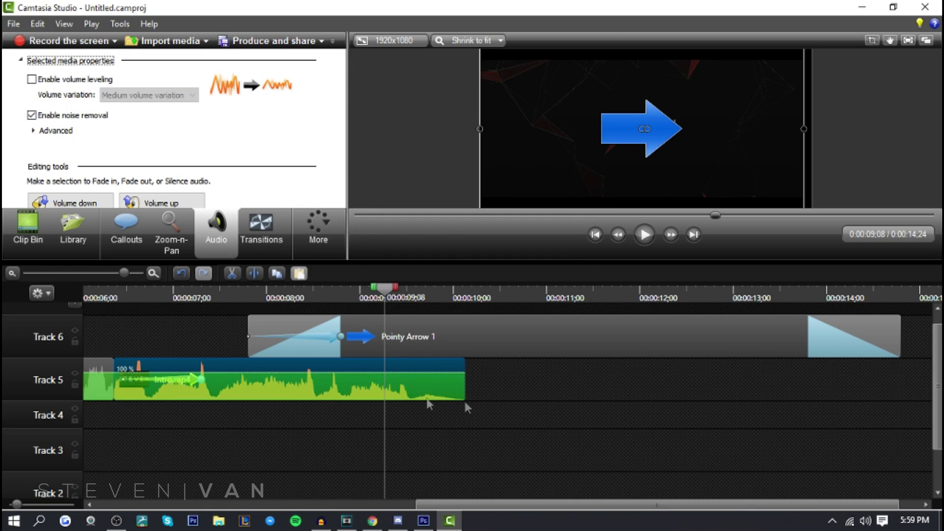
click(481, 401)
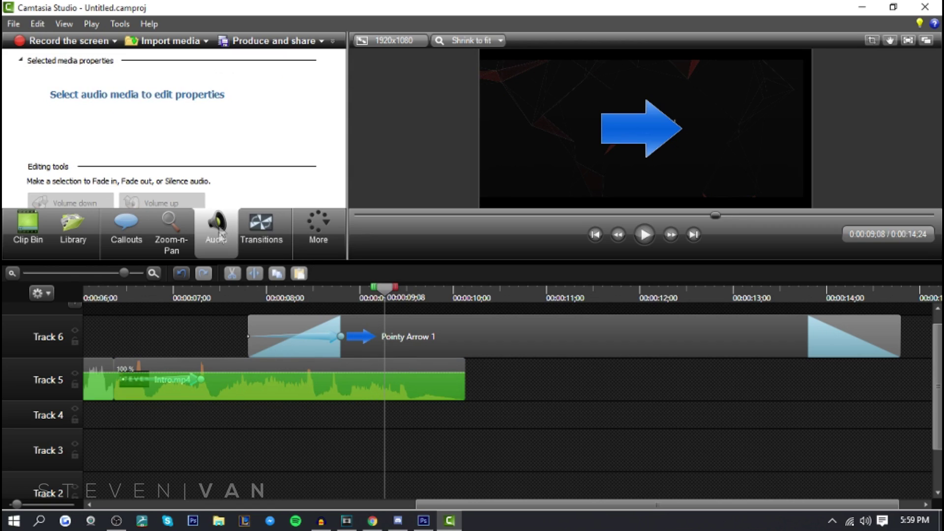
click(235, 386)
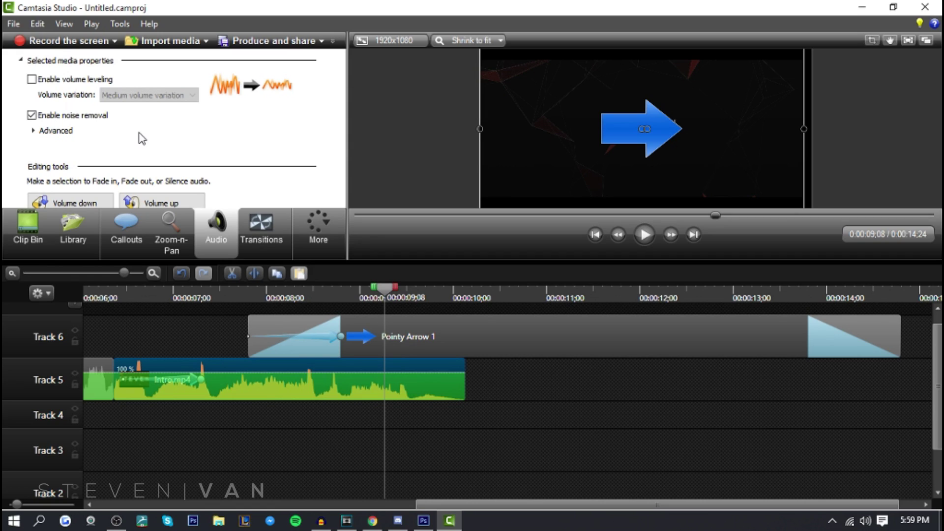
- Examine the advanced noise removal settings, including sensitivity, noise training and the clipping and click removal options
click(50, 131)
scroll(89, 189, down, 1)
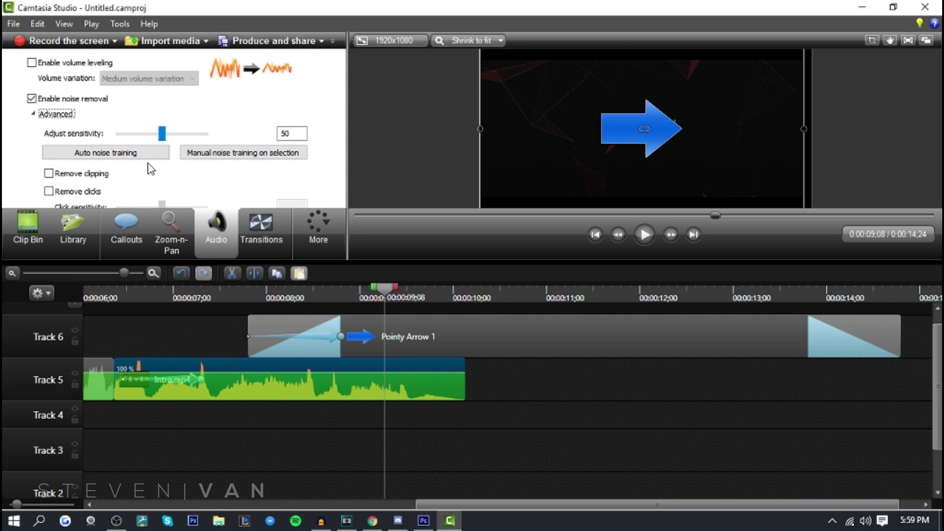
scroll(94, 183, down, 1)
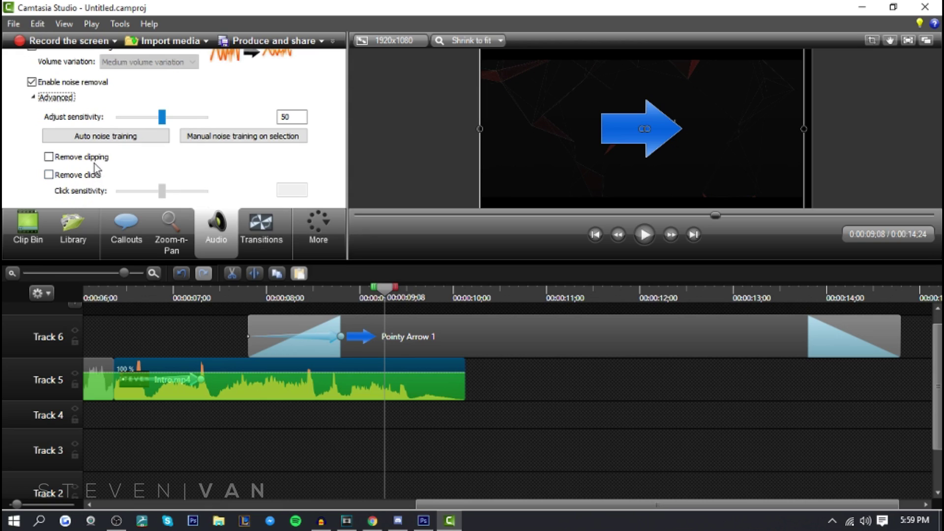
click(56, 98)
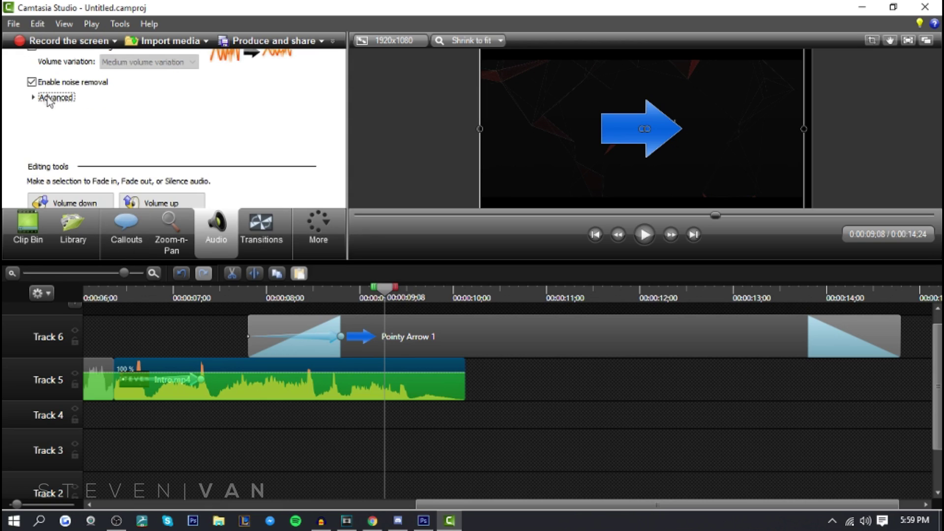
- Browse the available transitions and add a Fade transition at the split between the two Intro parts on Track 5
click(275, 221)
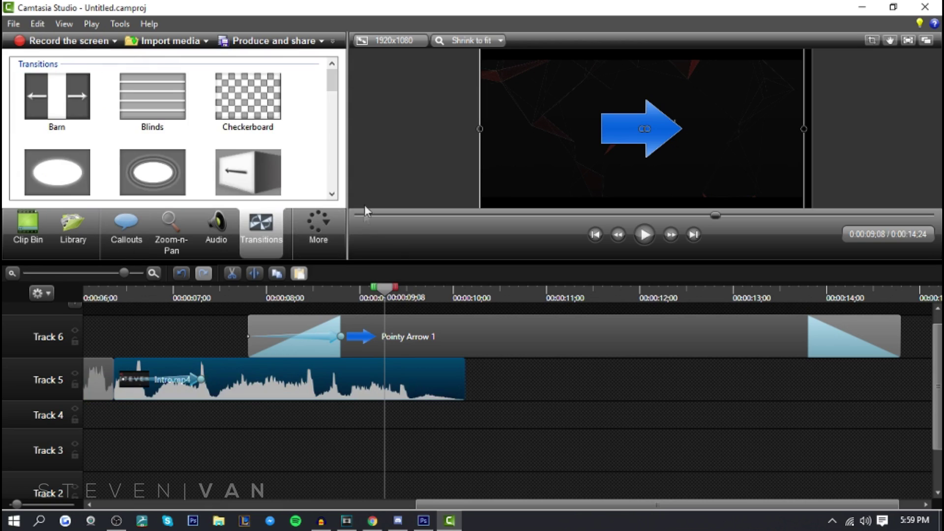
click(937, 308)
scroll(312, 184, down, 10)
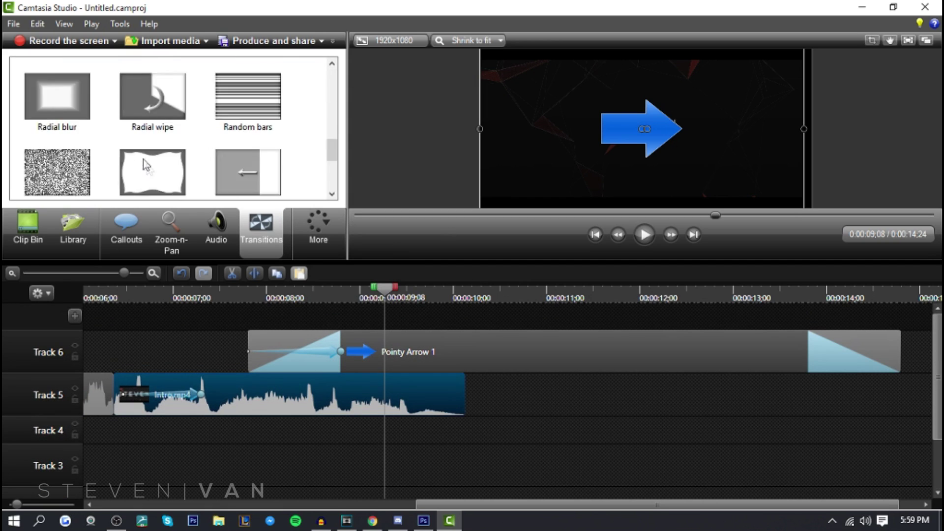
drag(335, 184, 317, 105)
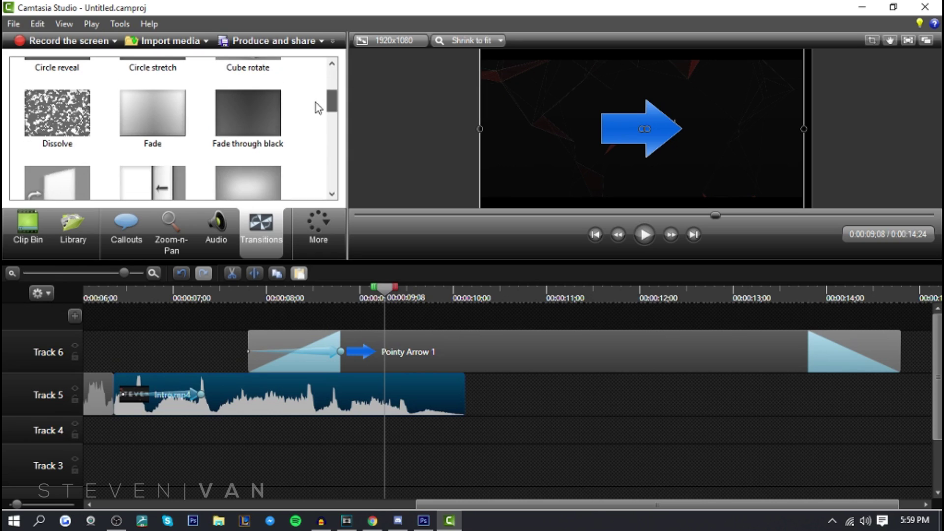
drag(159, 142, 123, 391)
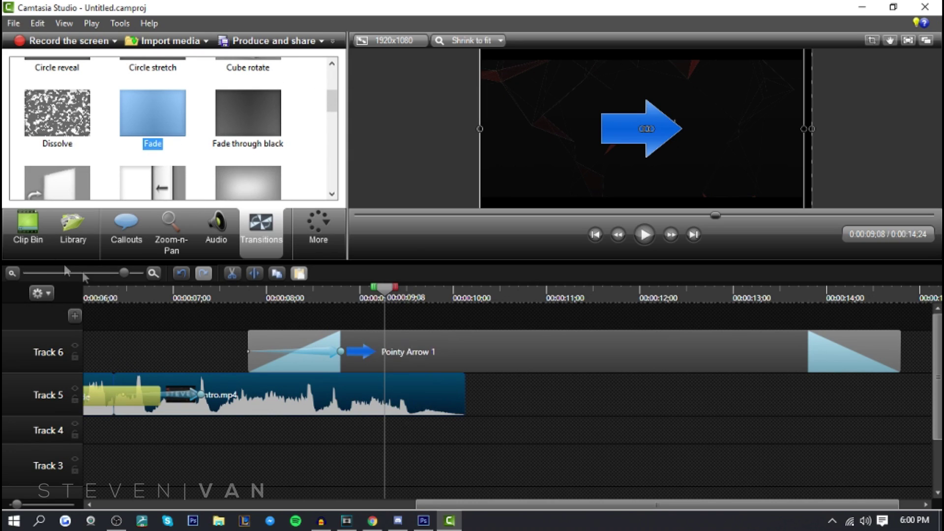
- Look through the additional editing features and check the Cursor Effects options
click(38, 246)
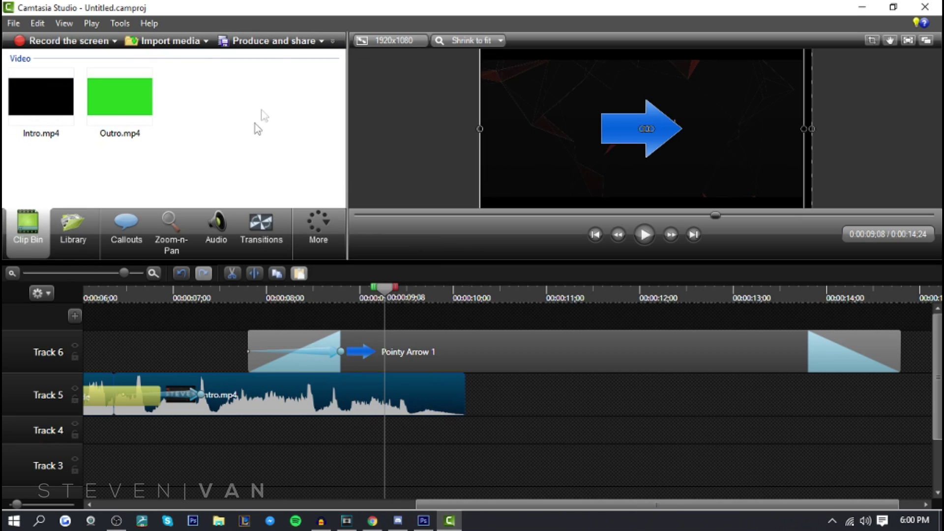
click(315, 240)
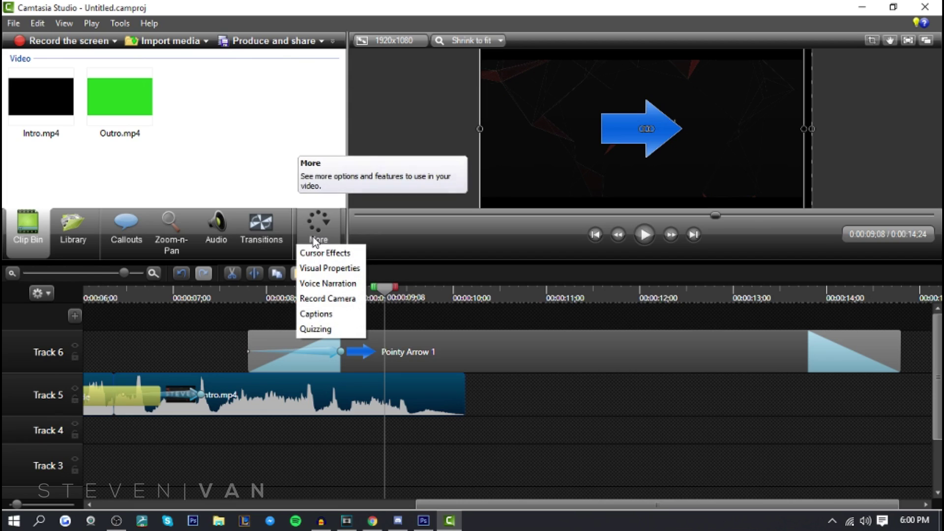
click(321, 252)
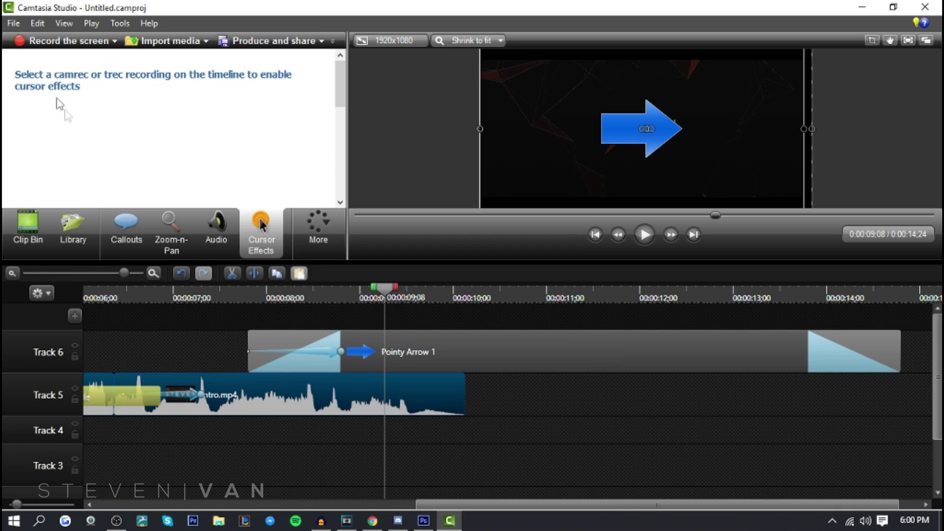
- Apply the Remove a color effect in red to the second Intro part with a tolerance of 54, and play it back
click(332, 220)
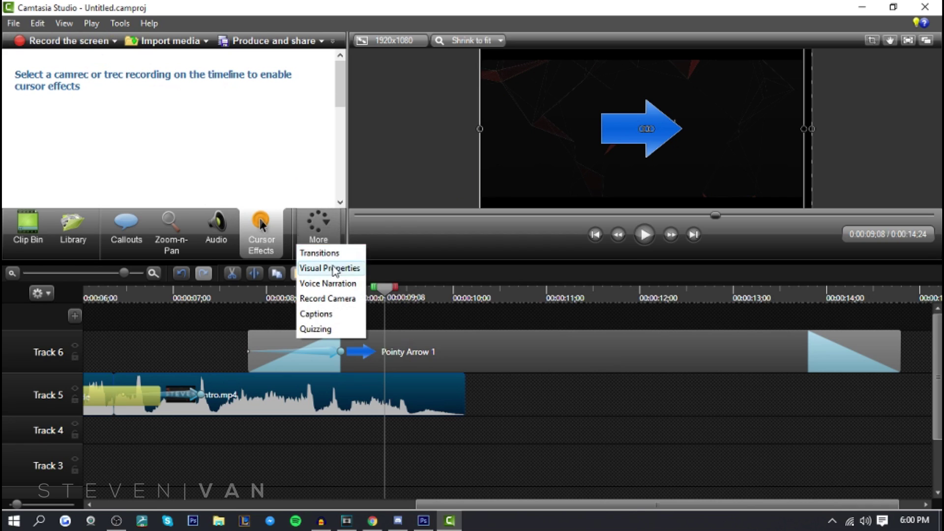
click(327, 268)
drag(343, 83, 338, 128)
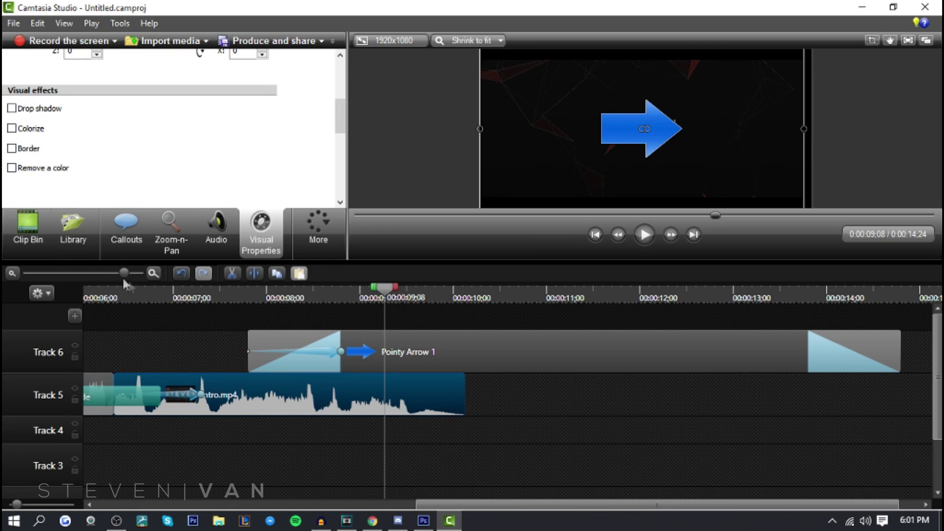
click(205, 297)
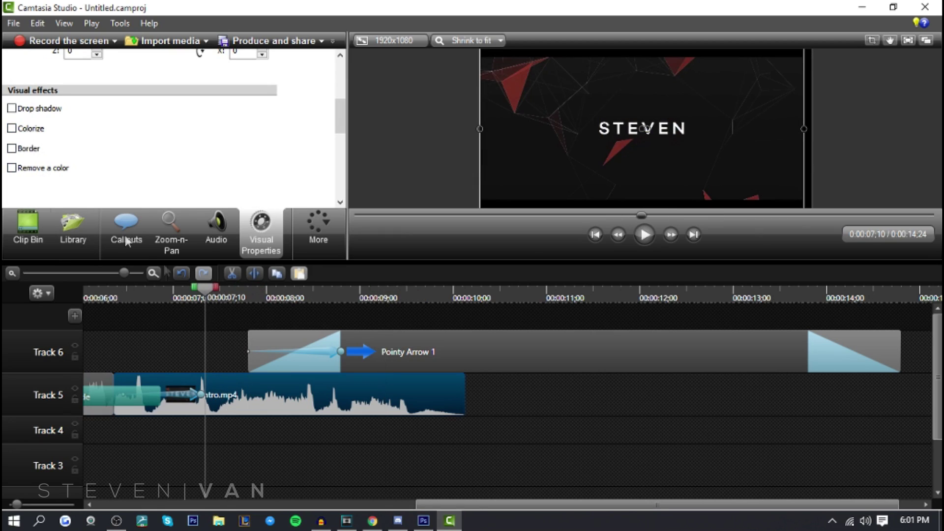
click(12, 168)
scroll(306, 154, down, 2)
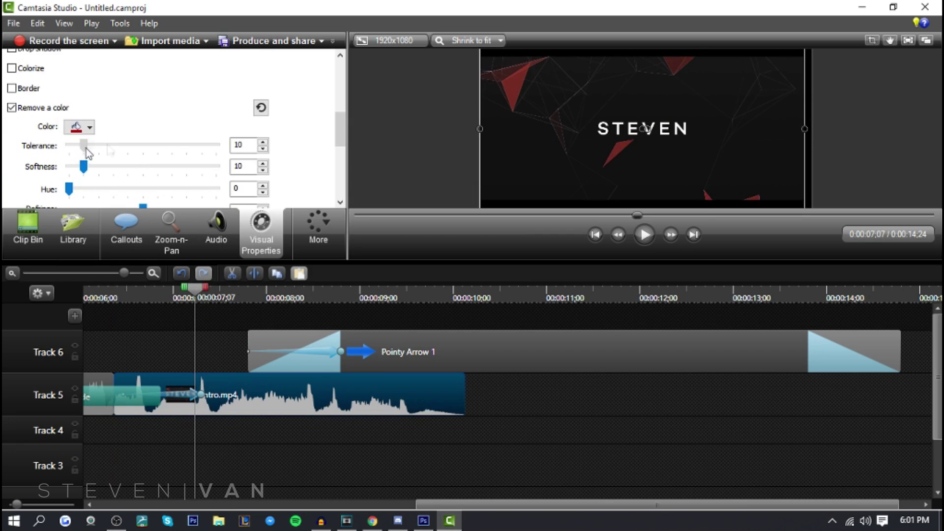
drag(84, 145, 352, 152)
drag(216, 146, 148, 147)
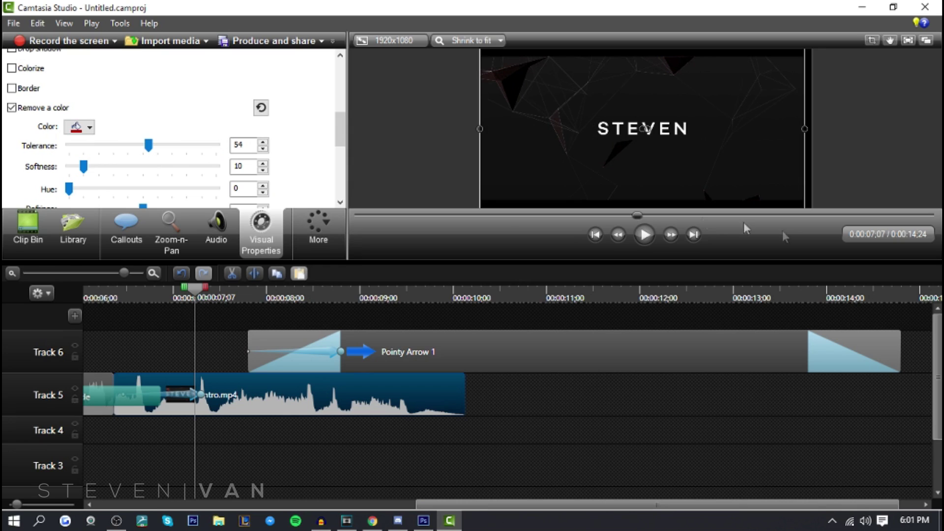
click(644, 235)
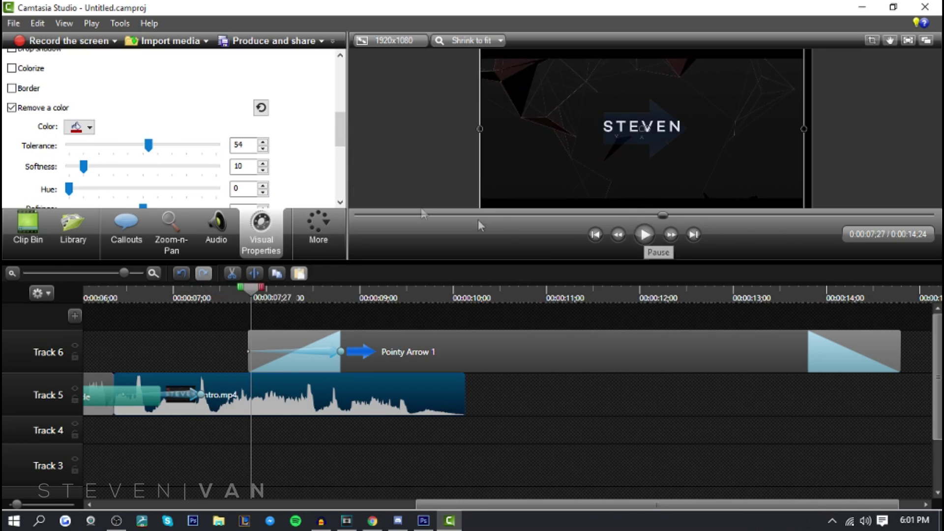
- Try colorizing the second Intro part in orange at amount 100, and turn off both the Colorize and Remove a color effects
click(28, 69)
drag(180, 105, 319, 129)
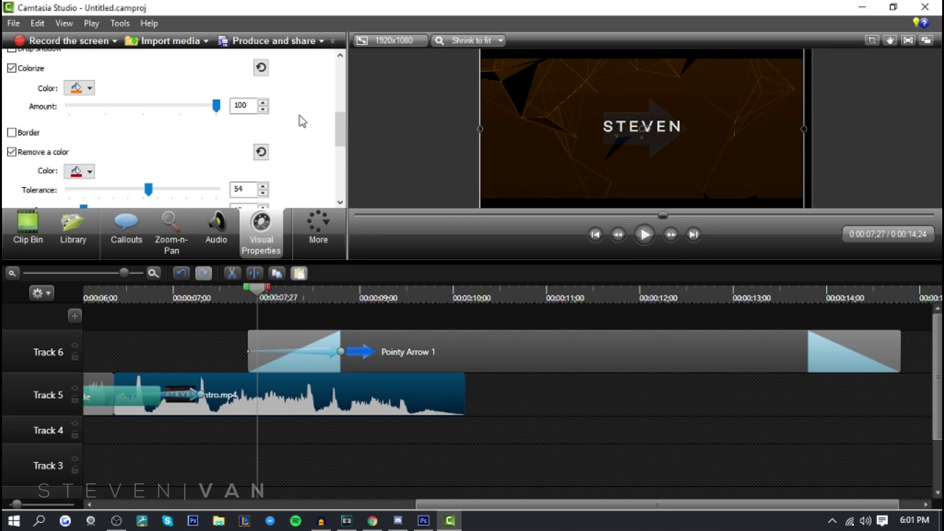
mouse_move(340, 129)
mouse_down()
mouse_move(340, 105)
mouse_move(340, 125)
mouse_up()
click(12, 78)
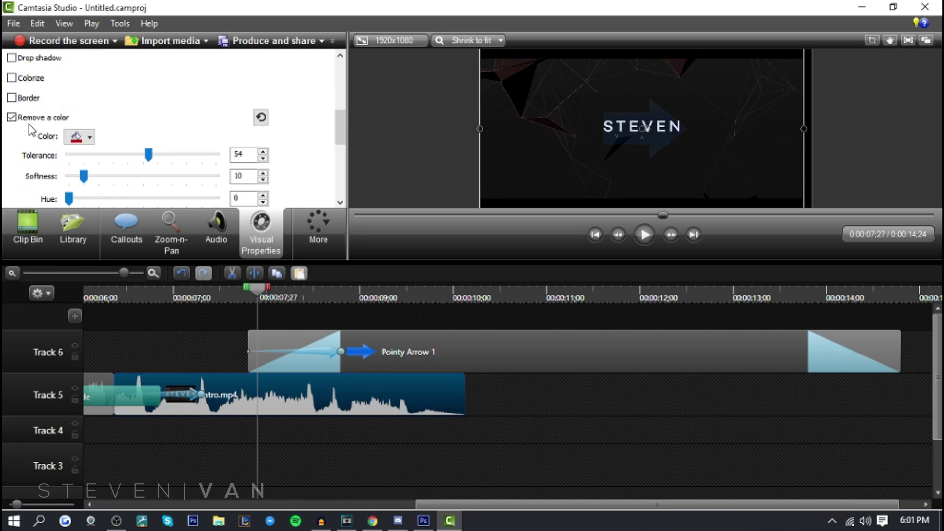
click(14, 118)
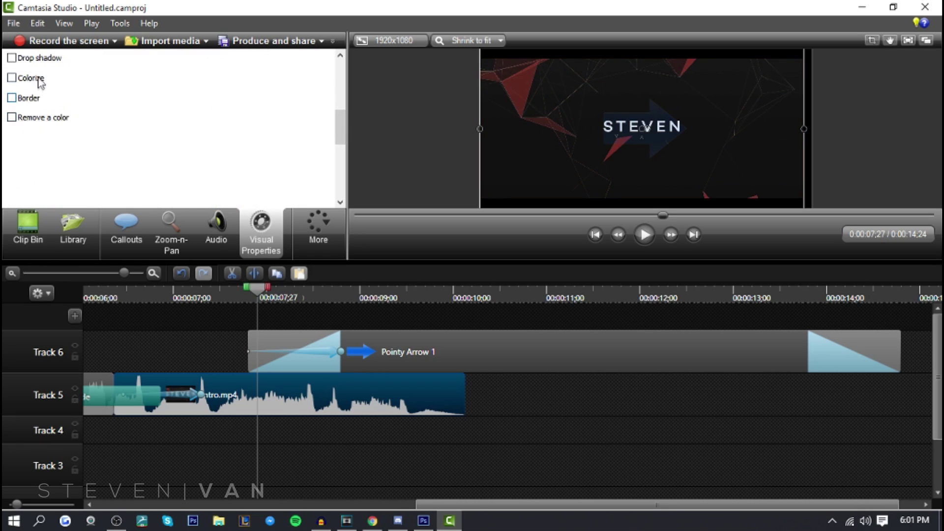
- Look at the Voice Narration recording options and the microphone input level
click(332, 227)
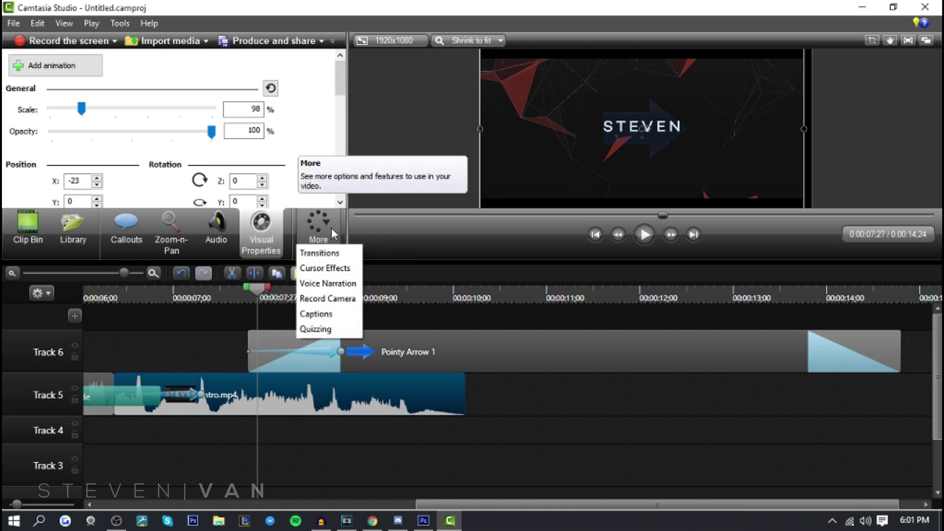
click(324, 283)
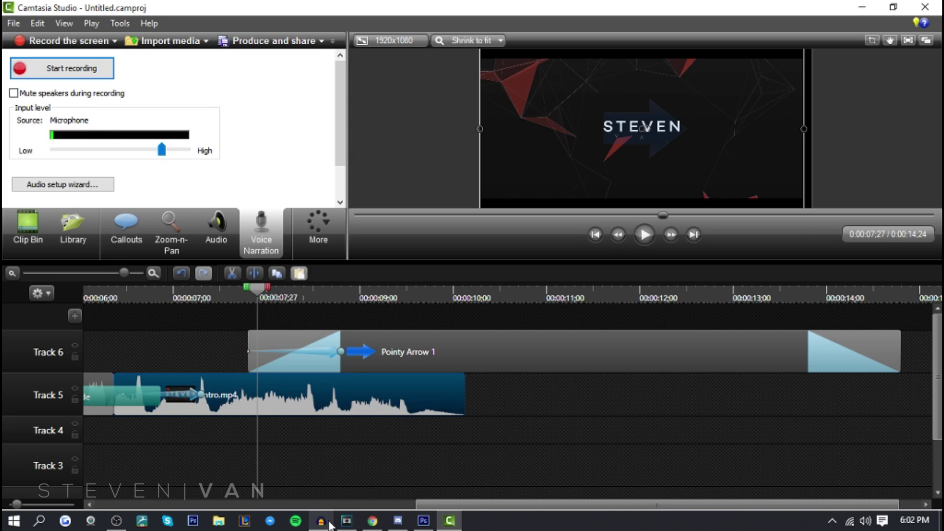
mouse_move(329, 525)
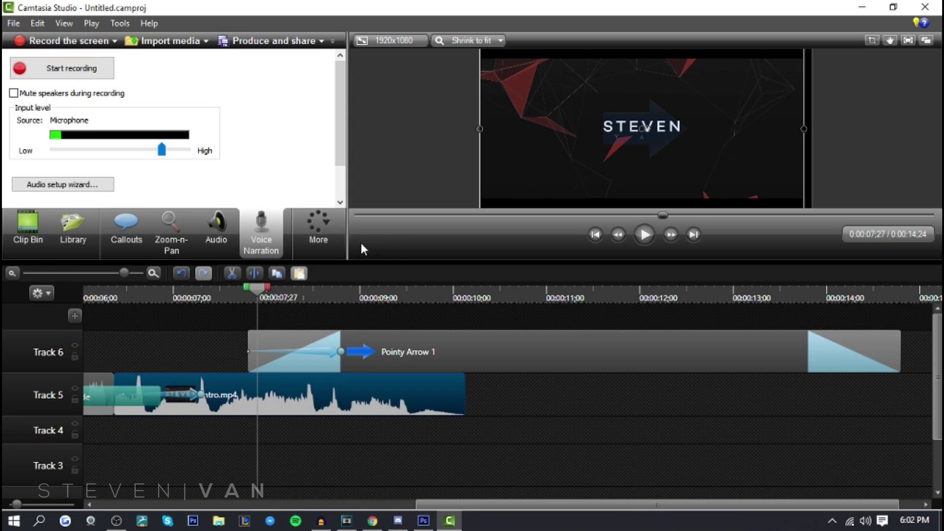
scroll(301, 169, down, 1)
- Look at the Record Camera options, including the video device, webcam preview and audio settings
click(317, 236)
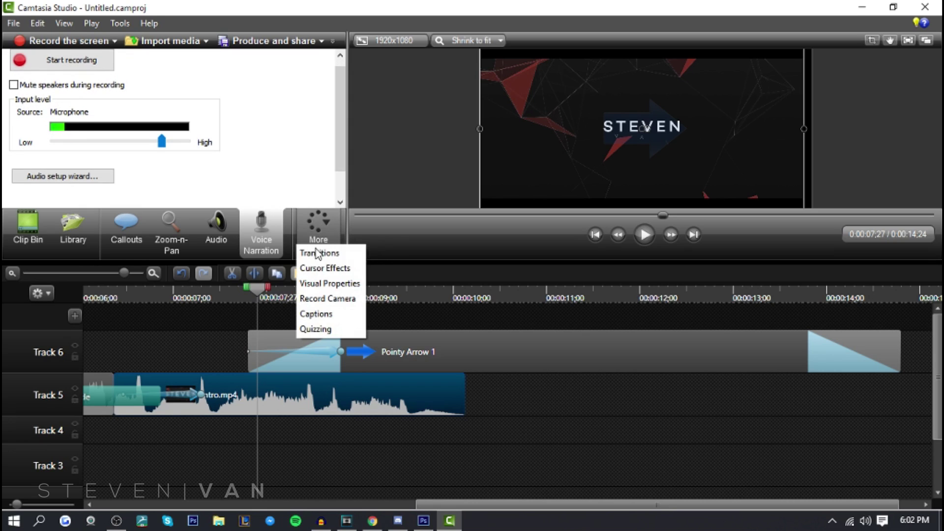
click(327, 298)
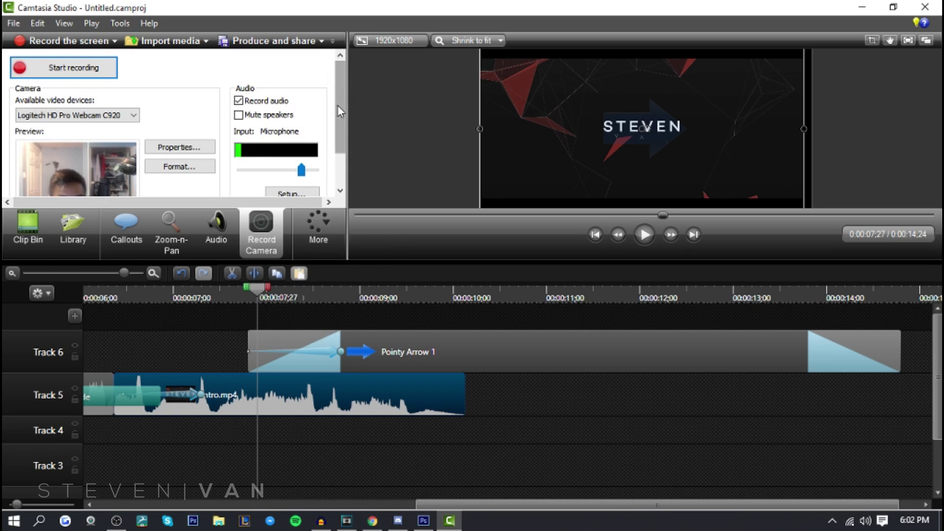
scroll(338, 106, down, 2)
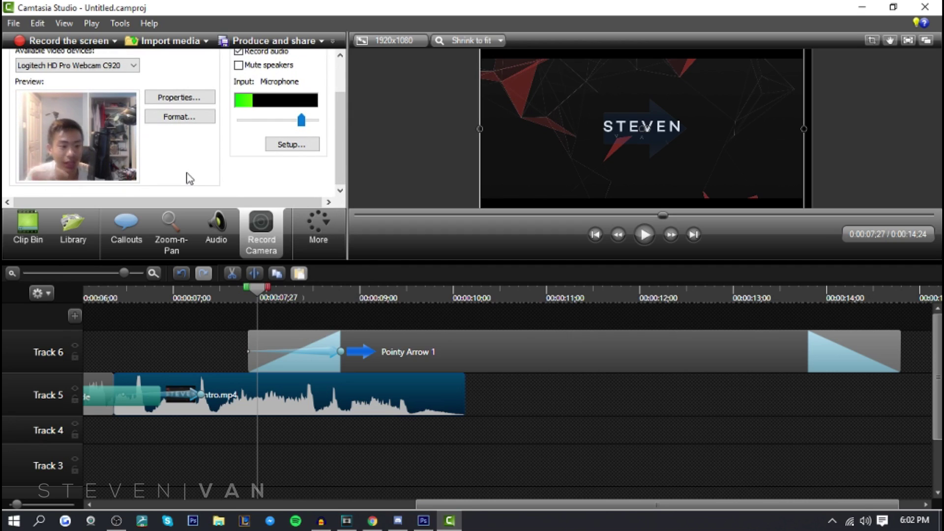
scroll(320, 158, up, 1)
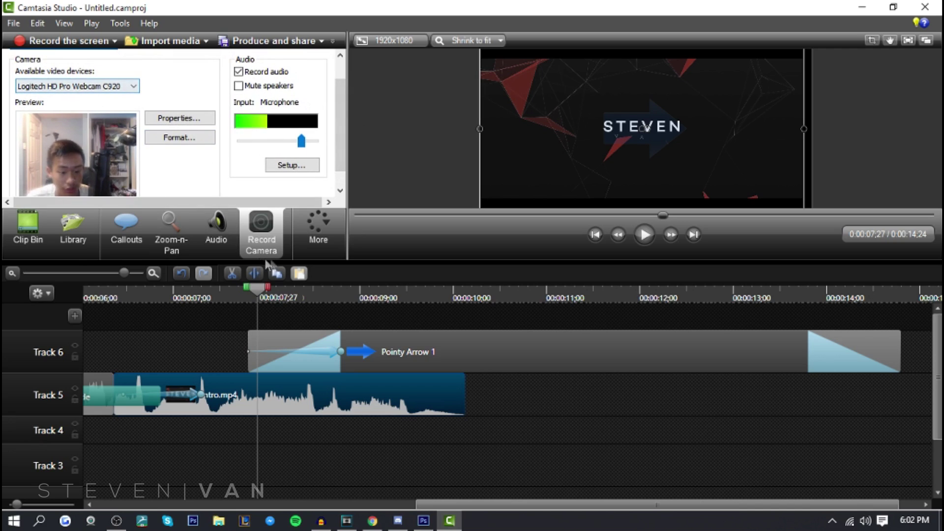
- Look through the Quizzing feature's quiz and question options
click(318, 231)
click(324, 253)
click(298, 246)
click(315, 330)
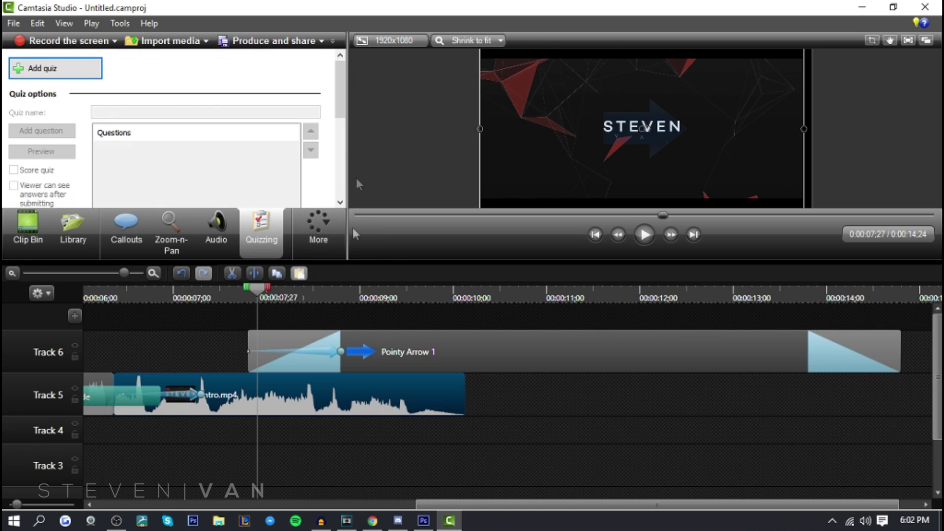
scroll(339, 122, down, 3)
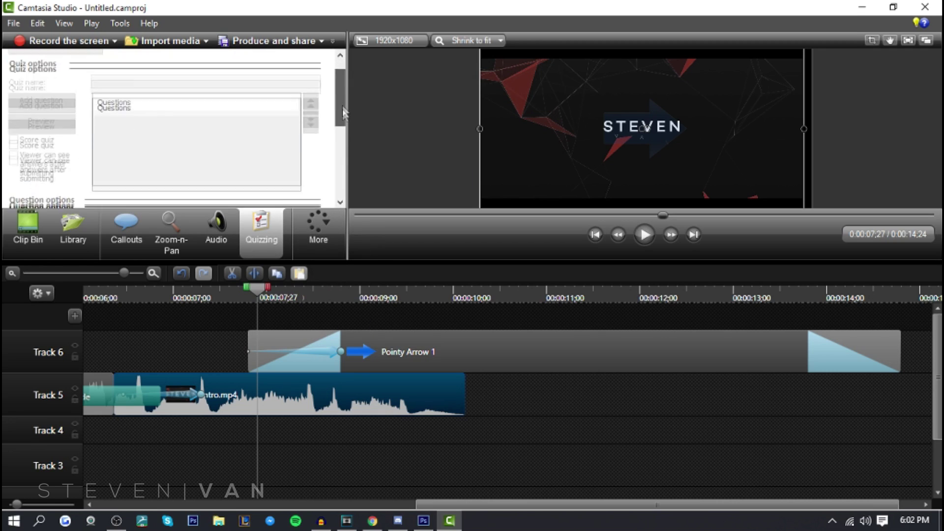
scroll(339, 122, up, 3)
- Try adding a quiz at 0:00:07;27, and delete it from the timeline
click(100, 73)
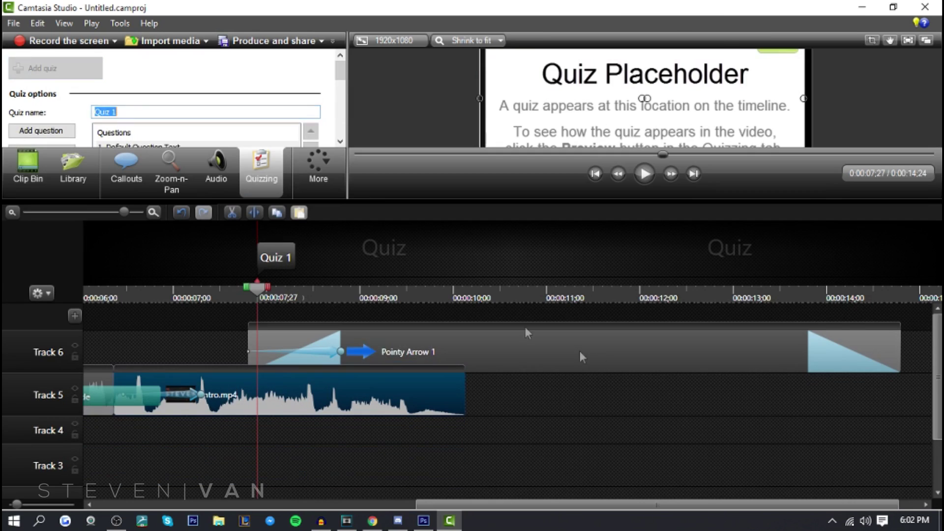
right_click(294, 253)
click(305, 291)
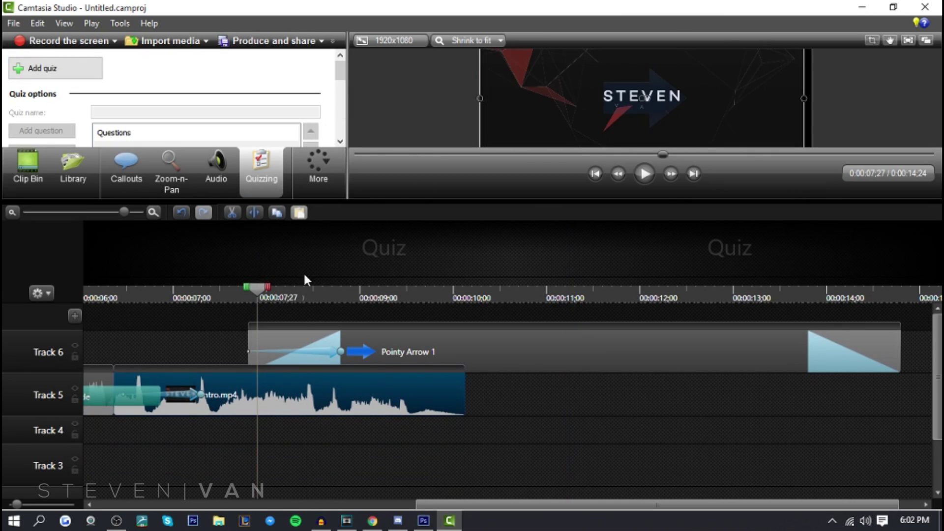
- Hide the quiz view above the timeline
right_click(309, 249)
click(317, 258)
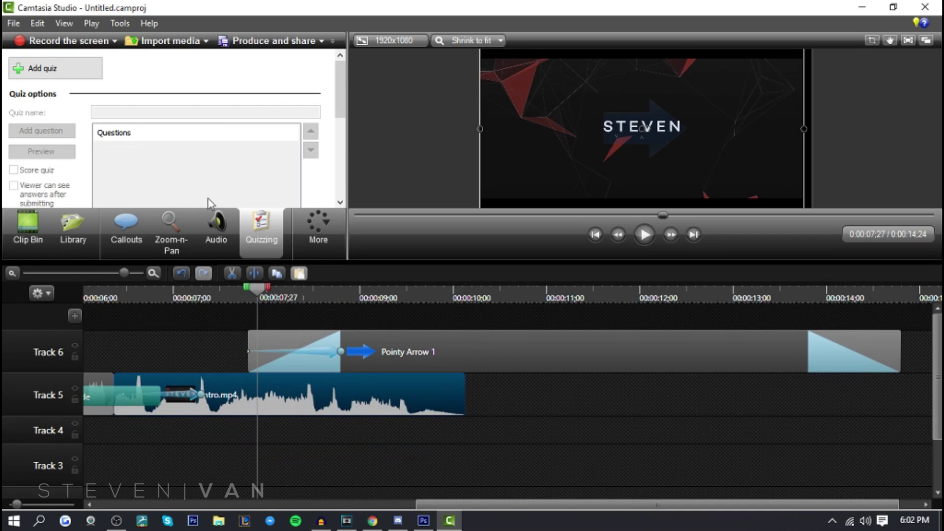
- Look at the Captions options and the Zoom-n-Pan view, and return to the Clip Bin
click(318, 226)
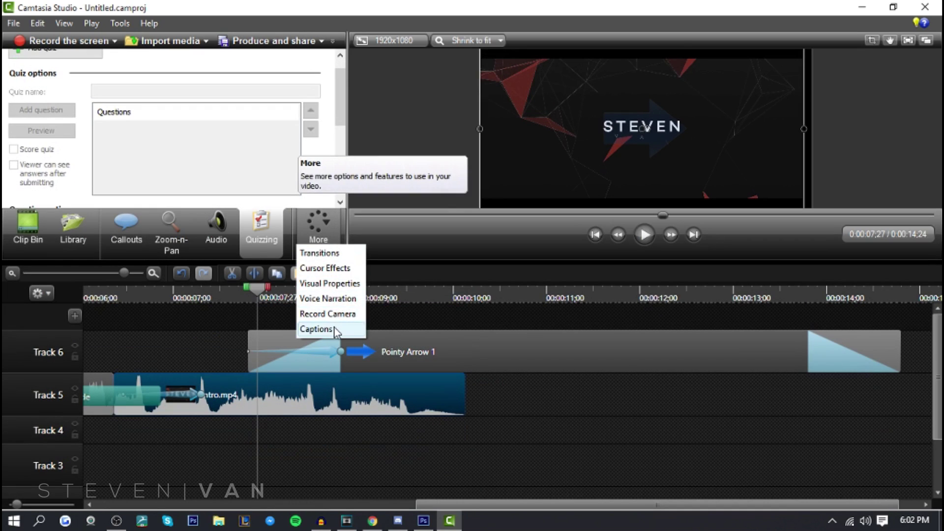
click(334, 328)
click(330, 228)
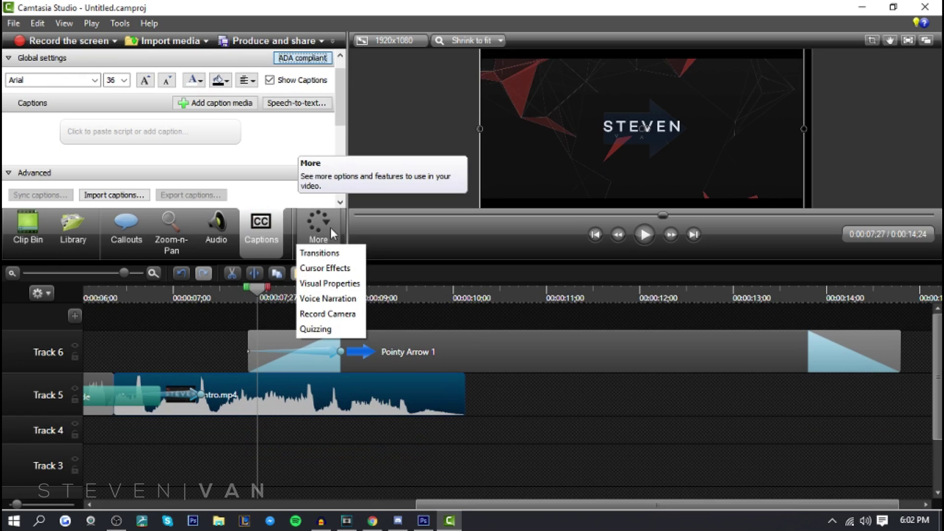
click(166, 243)
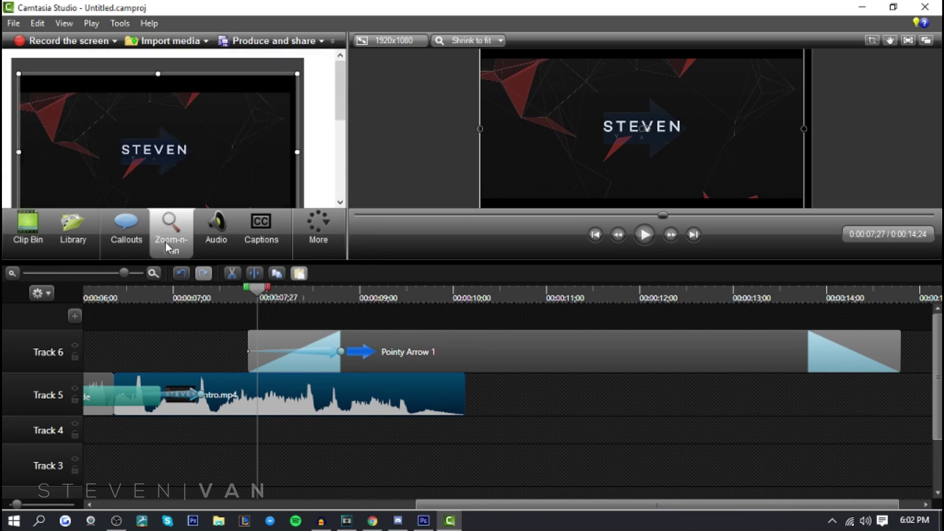
click(7, 249)
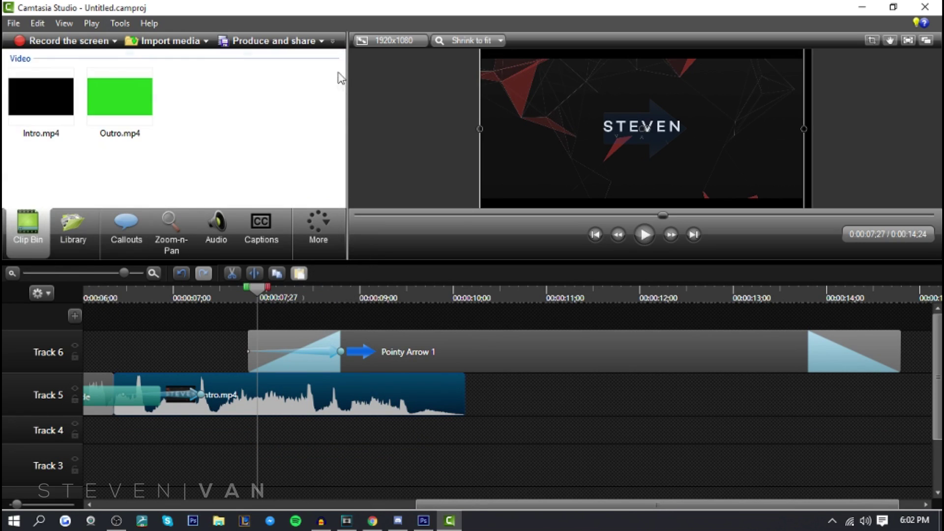
- Look through the preset video sizes in Editing Dimensions, and close the dialog without applying changes
click(394, 40)
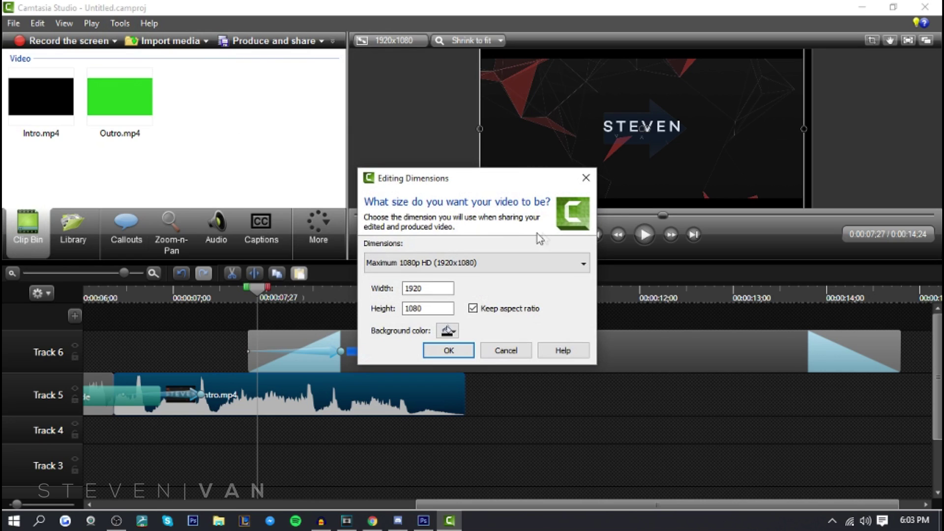
click(542, 261)
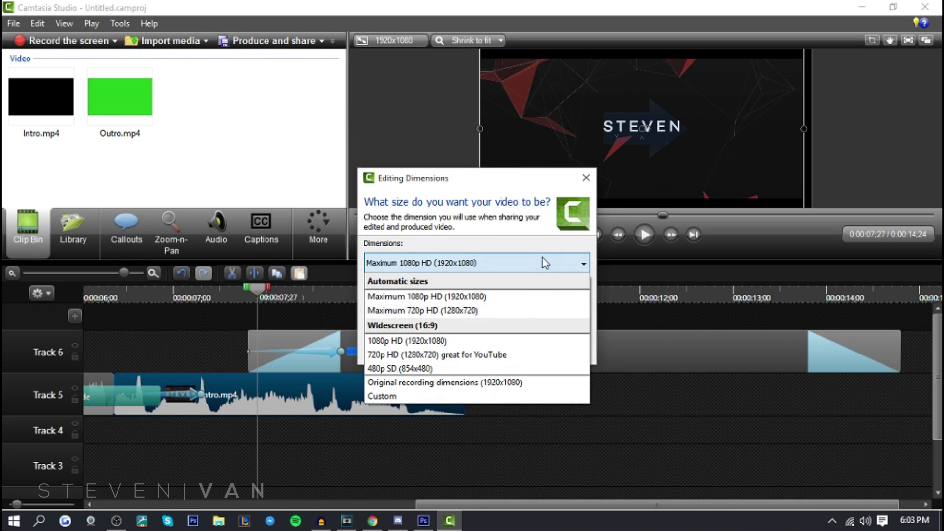
click(521, 296)
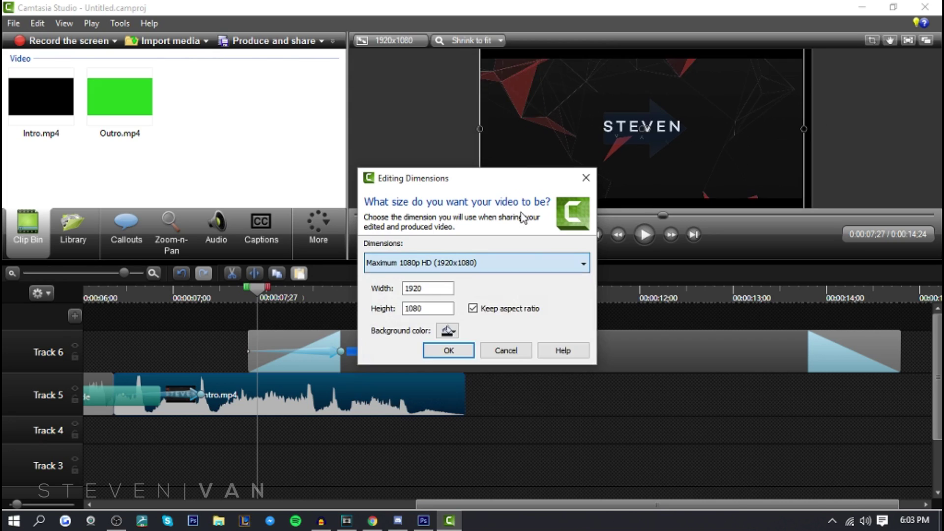
click(524, 351)
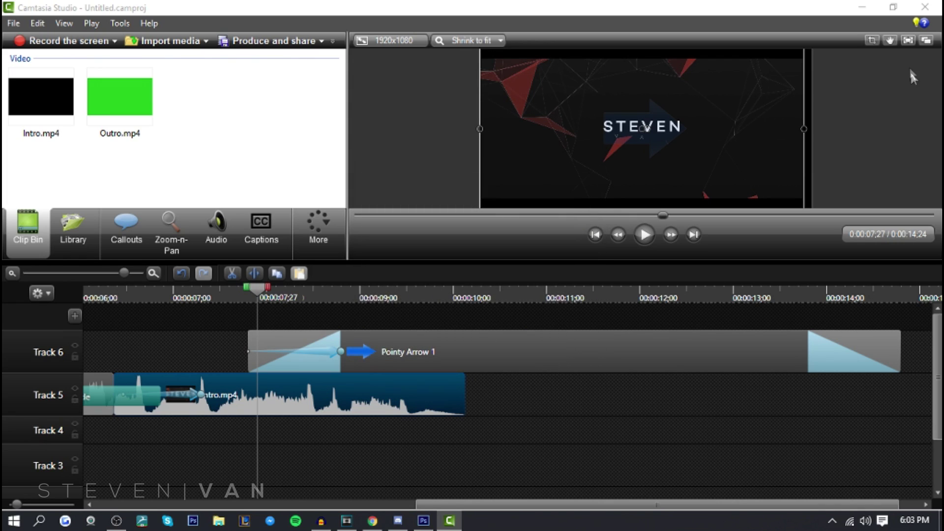
- Crop the selected intro clip from its right edge to about the middle of the canvas
click(873, 41)
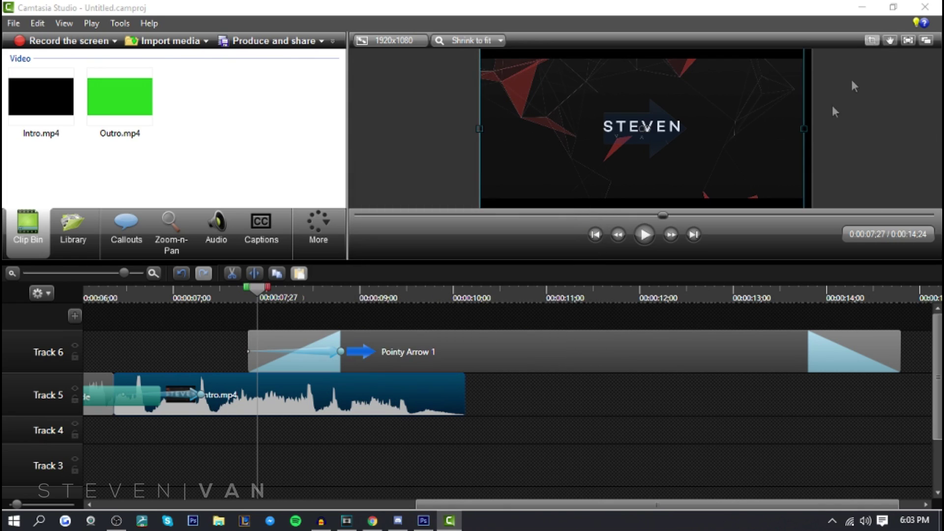
drag(805, 128, 622, 136)
- Try the preview's pan, full-screen and detached window modes, and reattach the preview to the editor
click(890, 40)
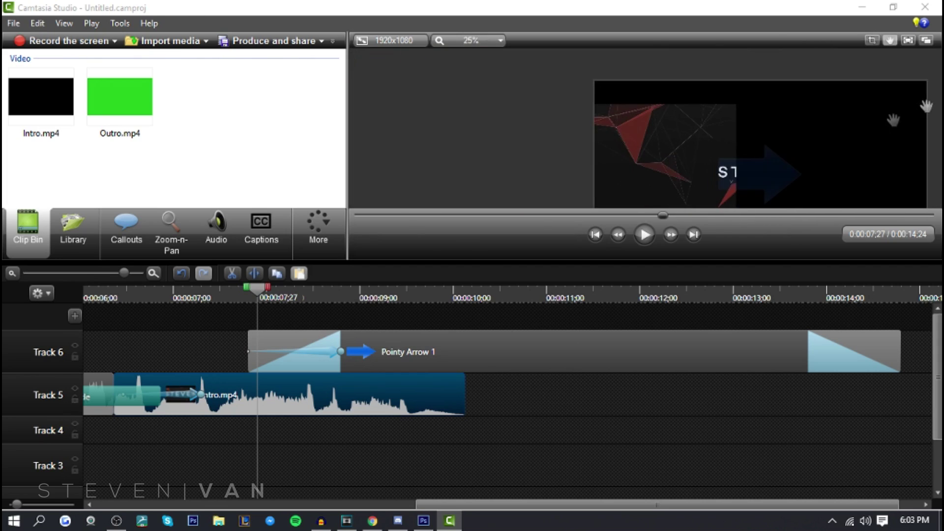
click(908, 41)
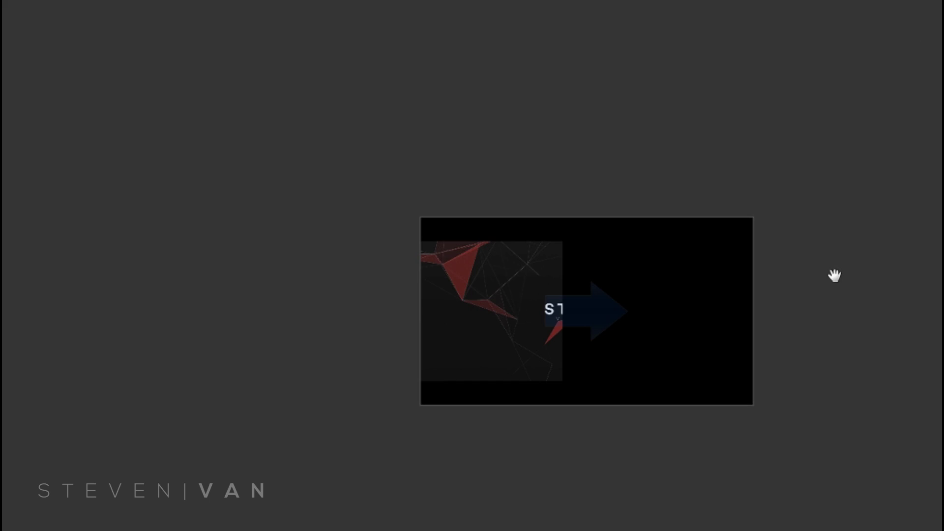
key(Escape)
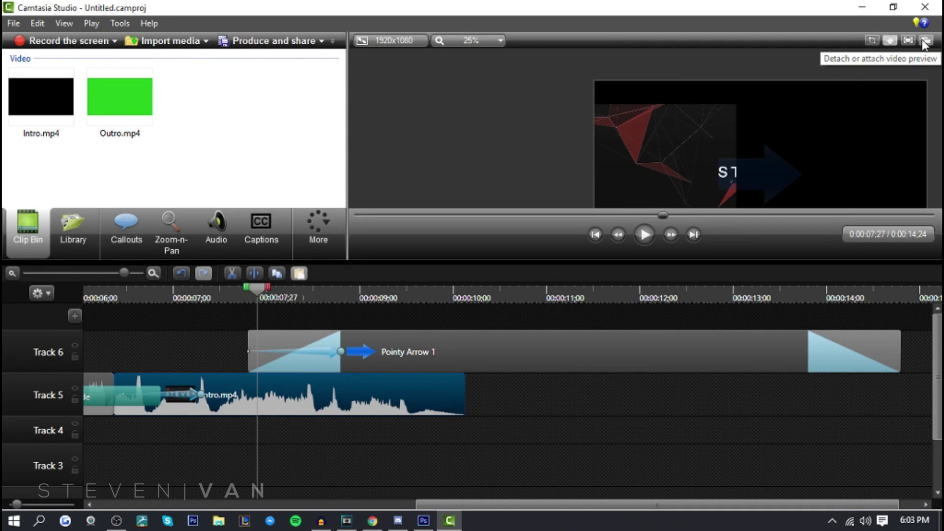
click(925, 42)
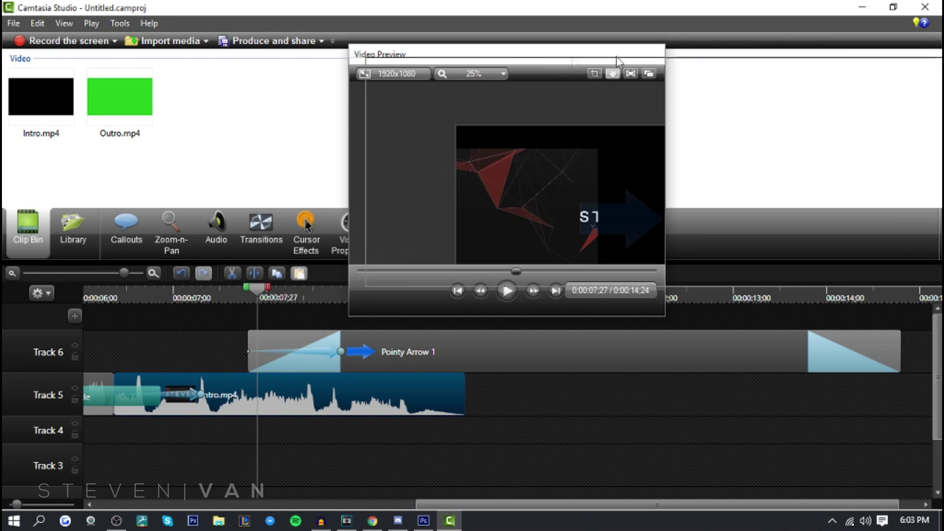
double_click(512, 40)
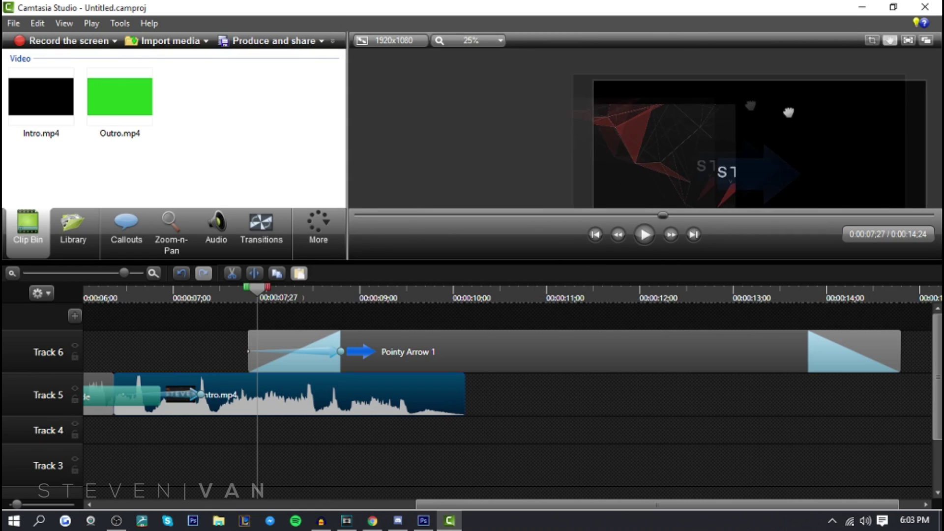
- Lower the audio volume of the Track 5 intro clip, and add an audio point at 0:00:07;27, pulled down further
click(216, 229)
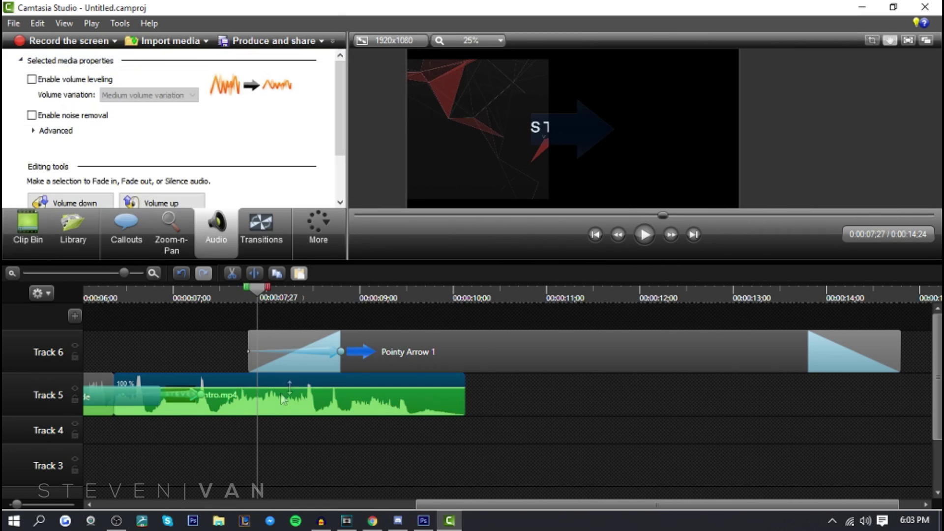
scroll(172, 123, down, 3)
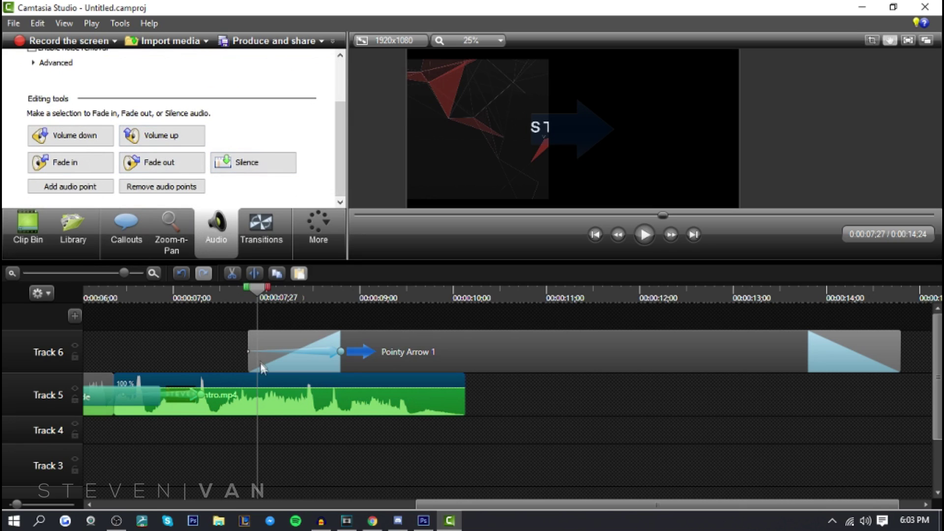
mouse_move(259, 389)
mouse_down()
mouse_move(256, 354)
mouse_move(264, 440)
mouse_move(243, 344)
mouse_move(252, 396)
mouse_up()
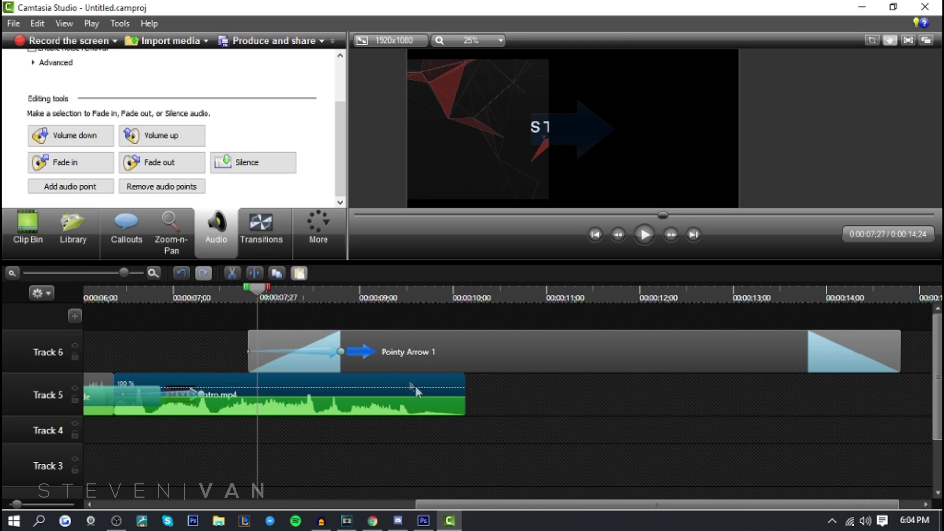
click(70, 187)
mouse_move(257, 388)
mouse_down()
mouse_move(260, 415)
mouse_move(257, 402)
mouse_up()
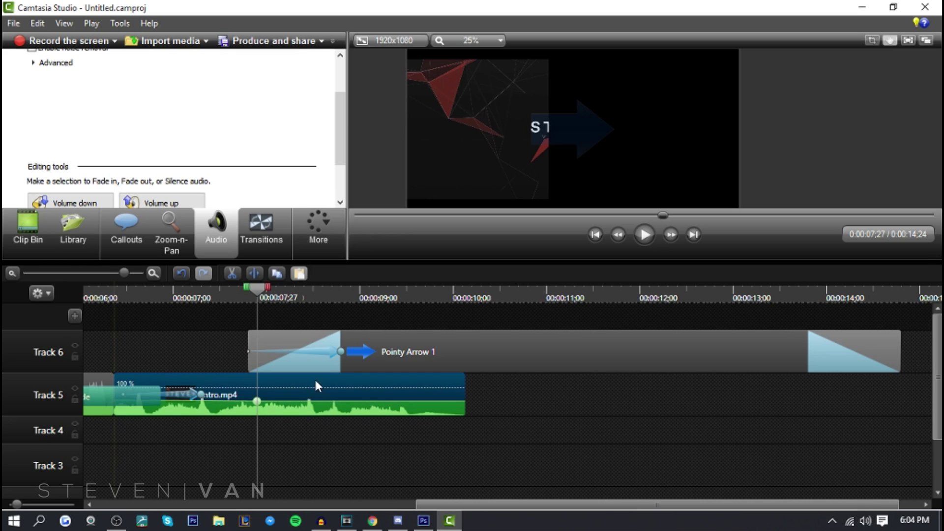
- Add a second audio point at 0:00:08;24, and adjust both points so the volume slopes down to 32% at about 0:00:09;00
click(341, 298)
scroll(270, 173, down, 3)
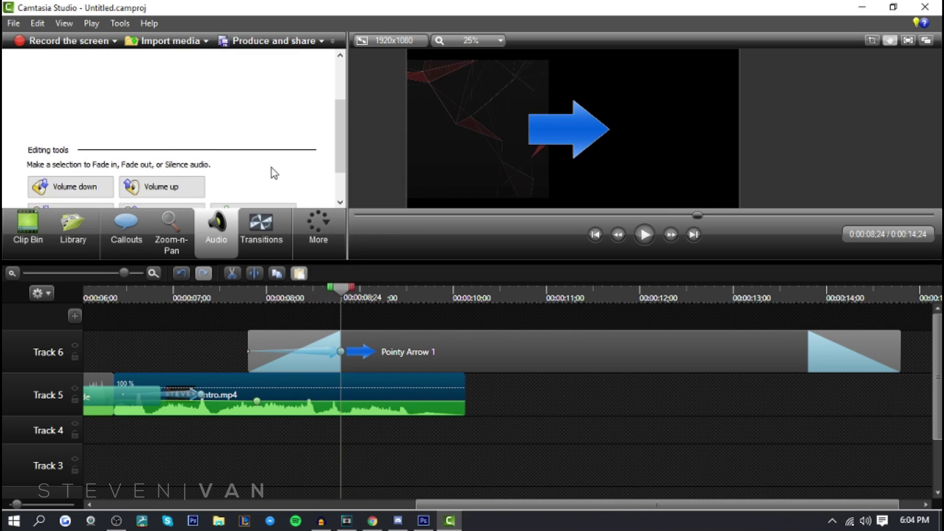
click(71, 186)
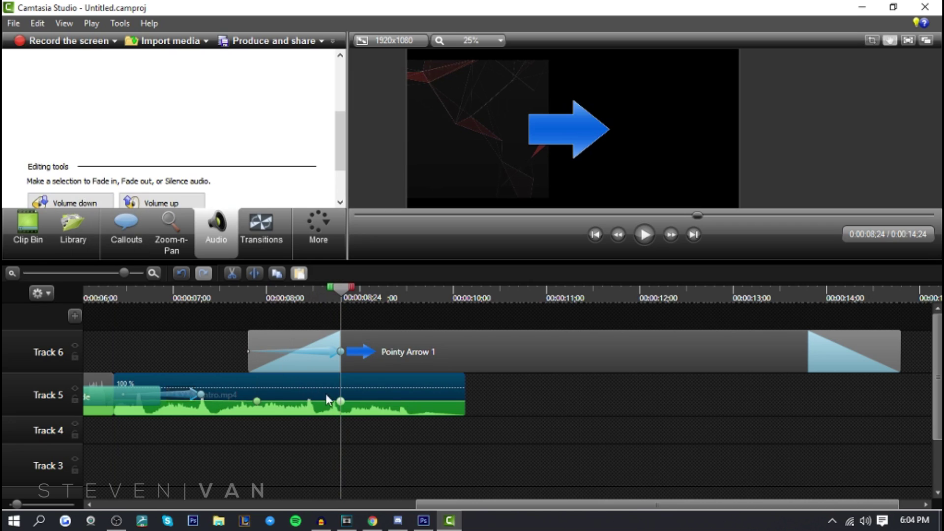
drag(341, 401, 341, 374)
drag(253, 400, 273, 393)
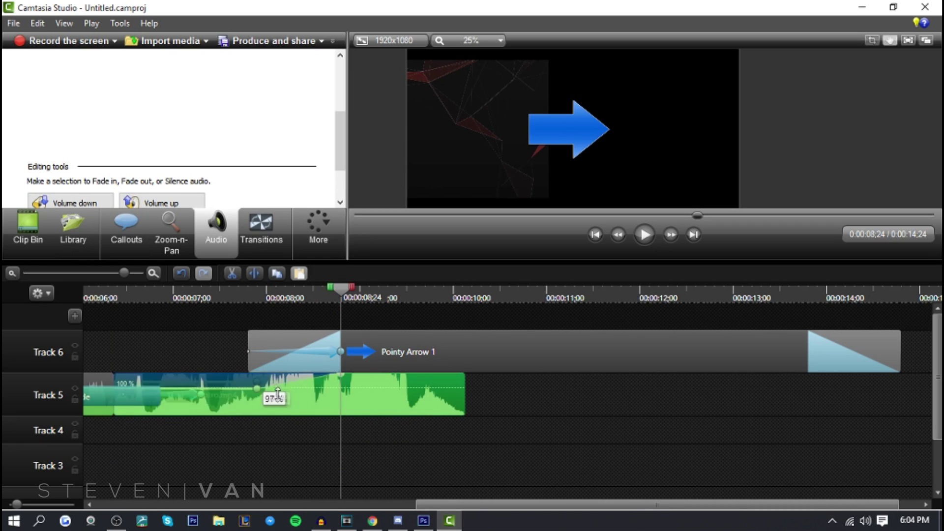
drag(341, 373, 352, 418)
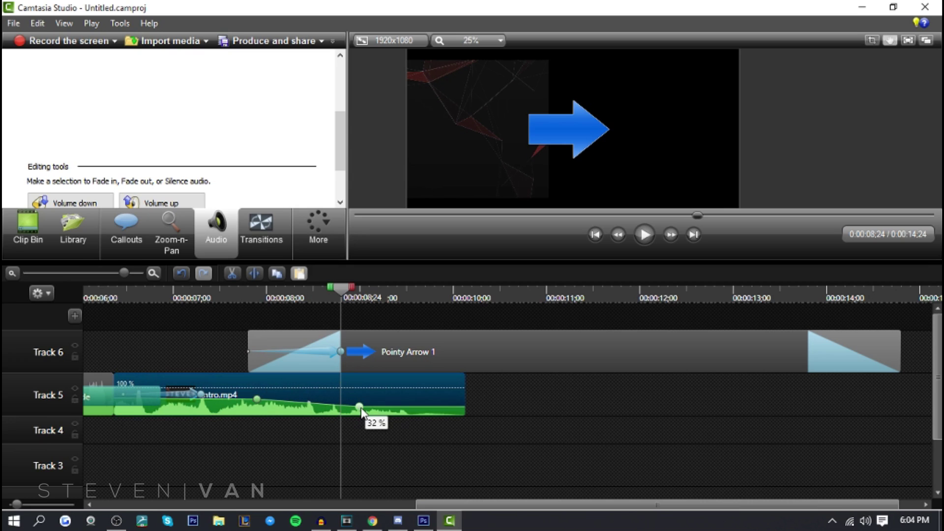
- Open Camtasia Recorder for screen recording, set a custom 800 x 600 capture area, and reposition the recorder window
scroll(125, 82, down, 1)
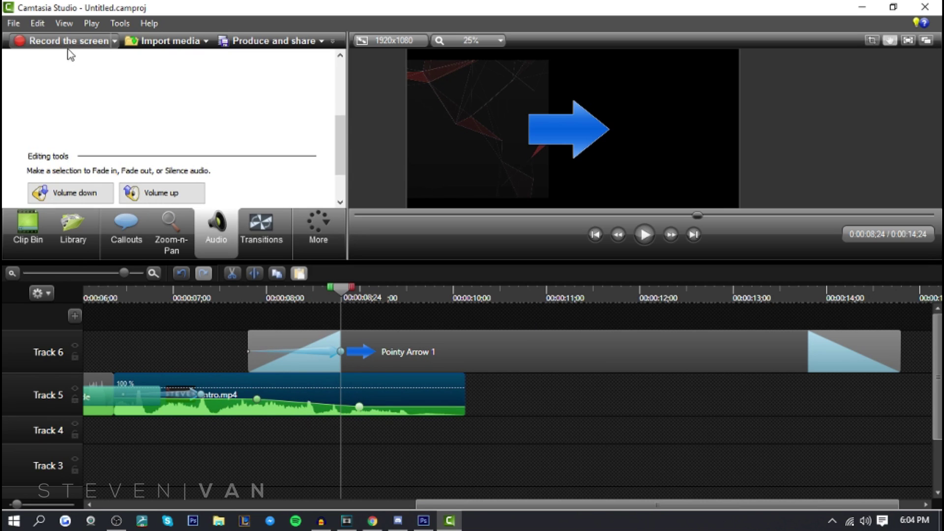
click(68, 43)
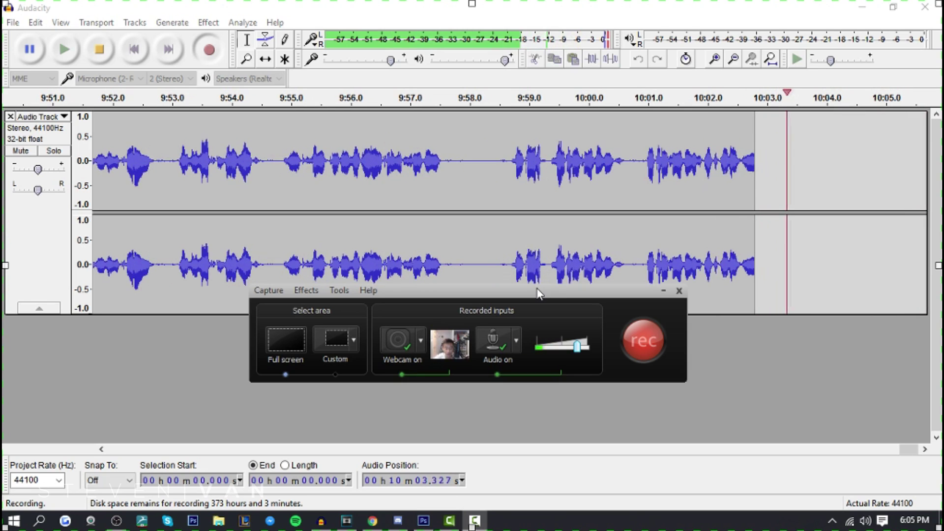
drag(537, 292, 505, 251)
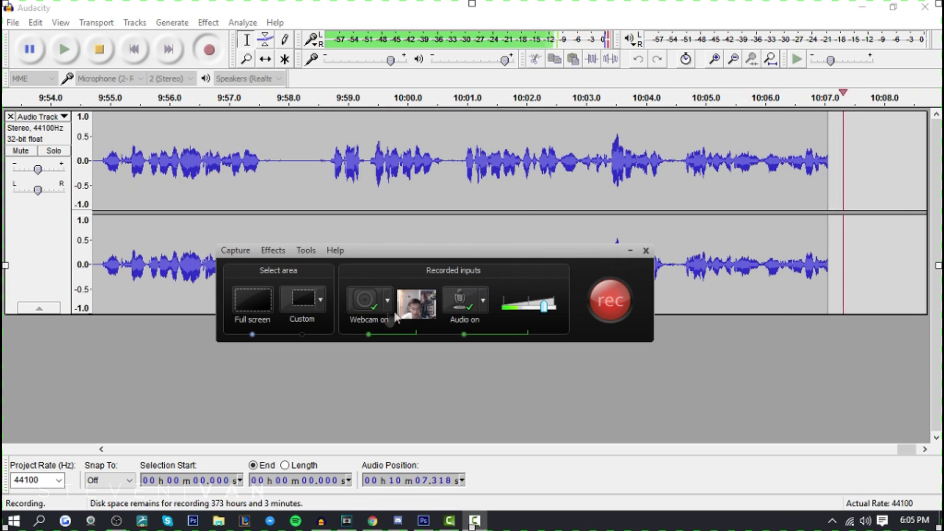
mouse_move(414, 314)
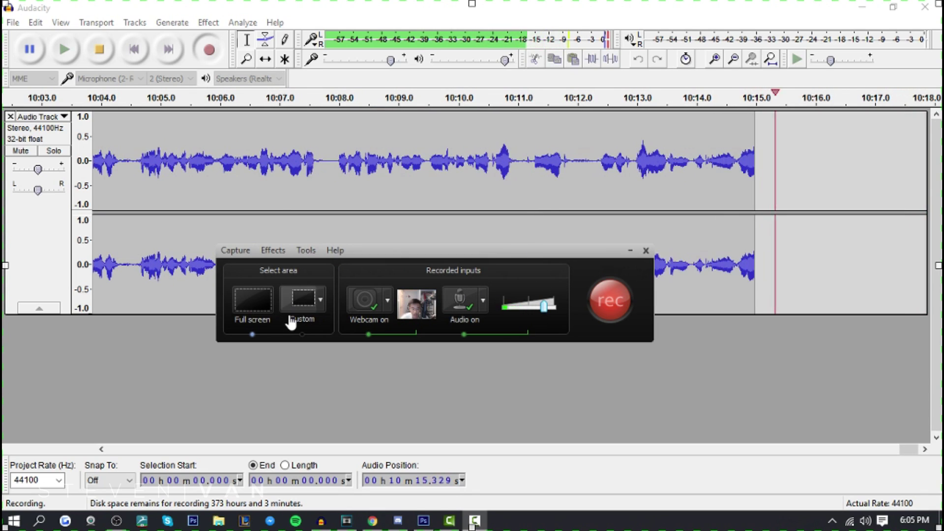
click(291, 319)
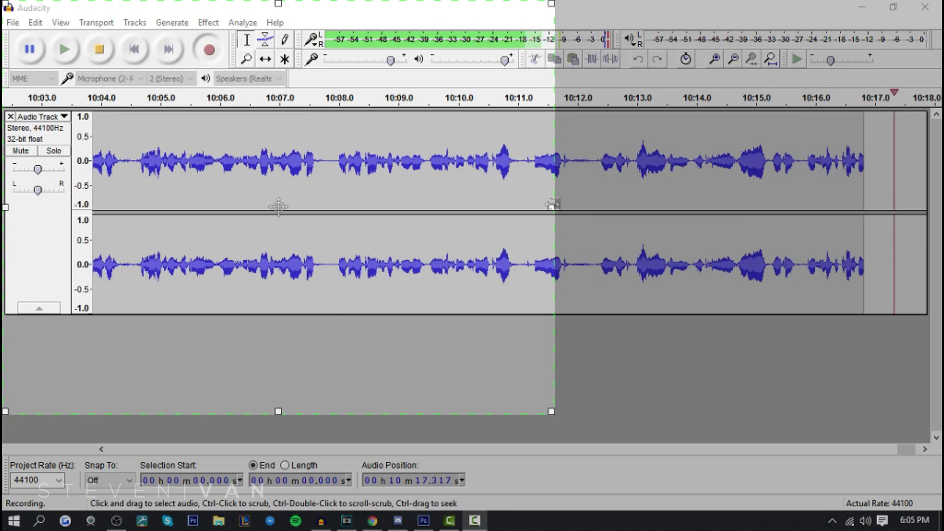
drag(807, 28, 490, 151)
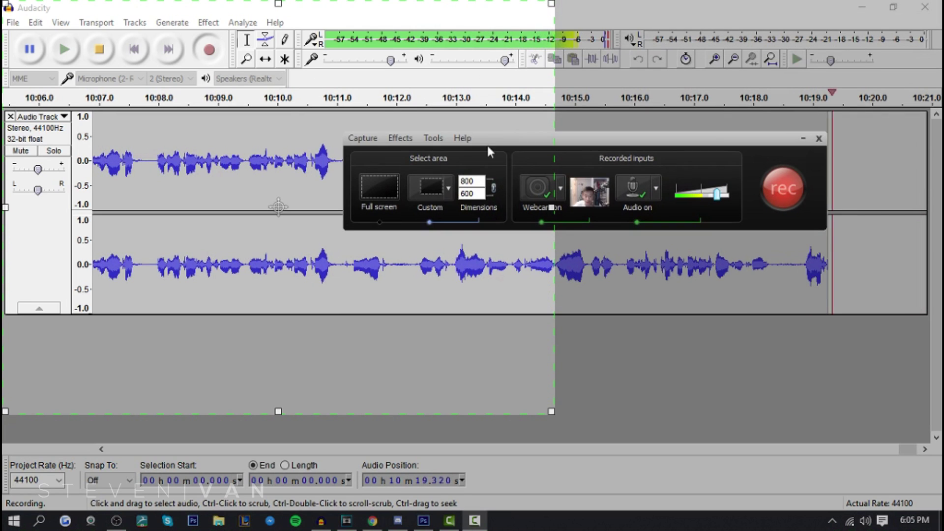
- Look through the recorder's effects and help options, and minimize the recorder
click(400, 138)
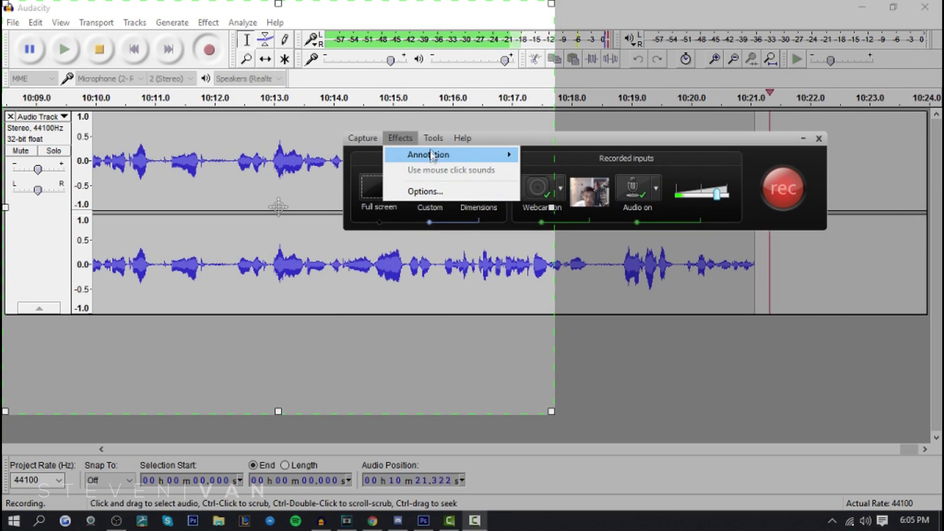
mouse_move(461, 140)
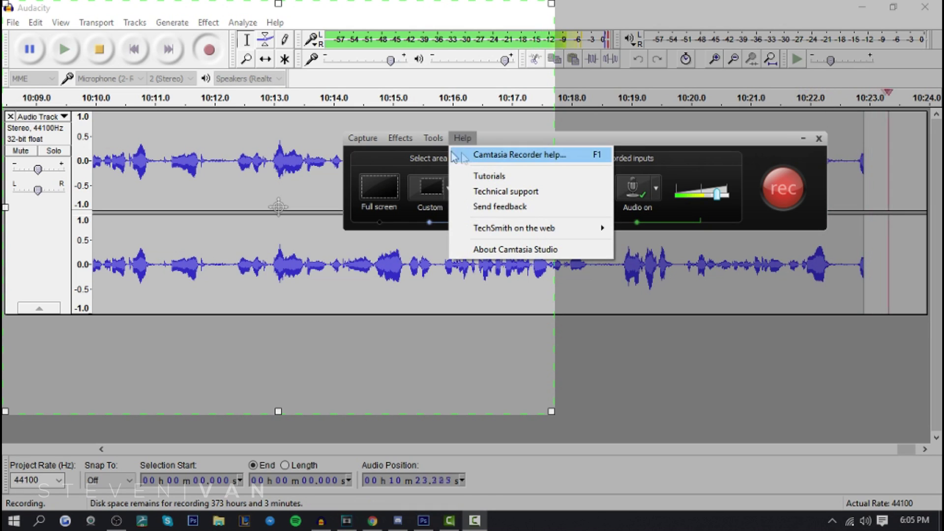
click(419, 163)
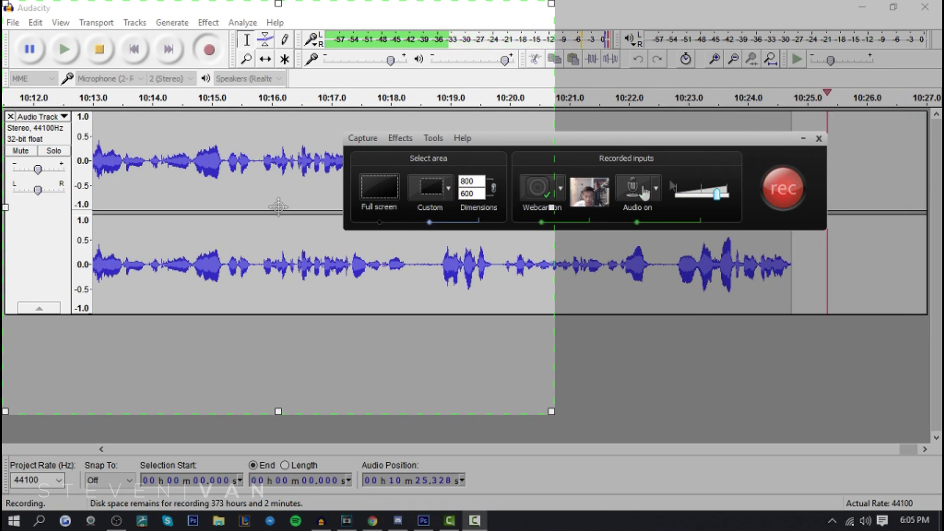
click(800, 140)
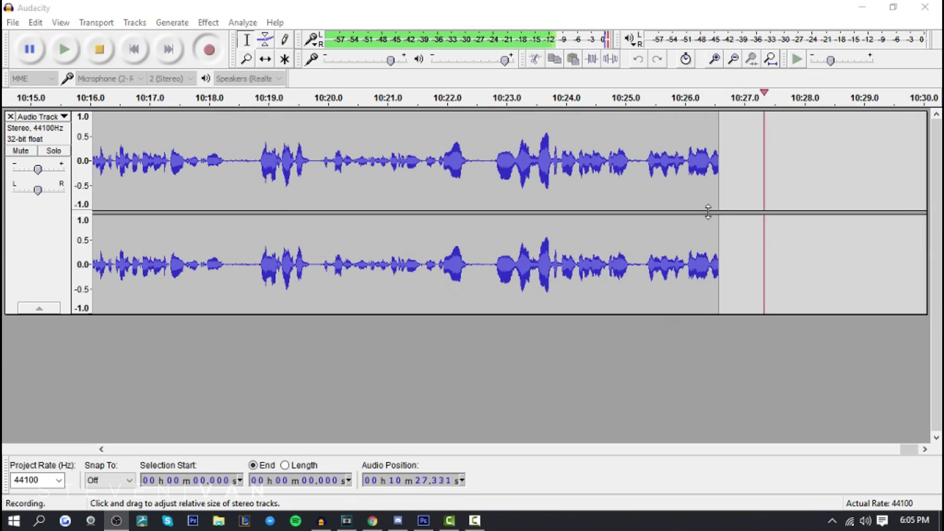